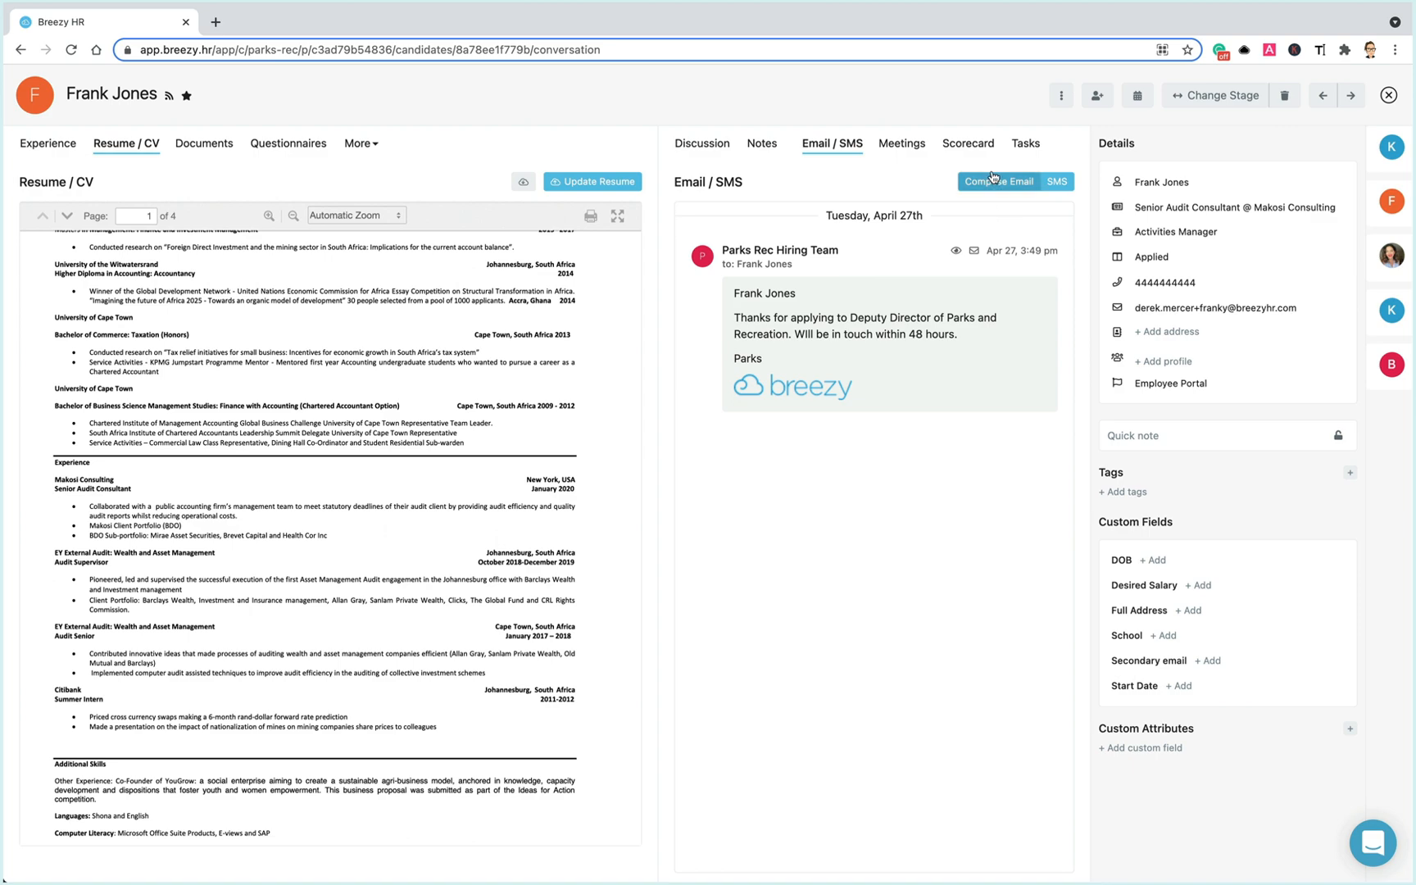
Compose an email to the candidate, insert the interview request from the Scheduling template folder, and send it
{"action": "left_click", "coordinate": [998, 181]}
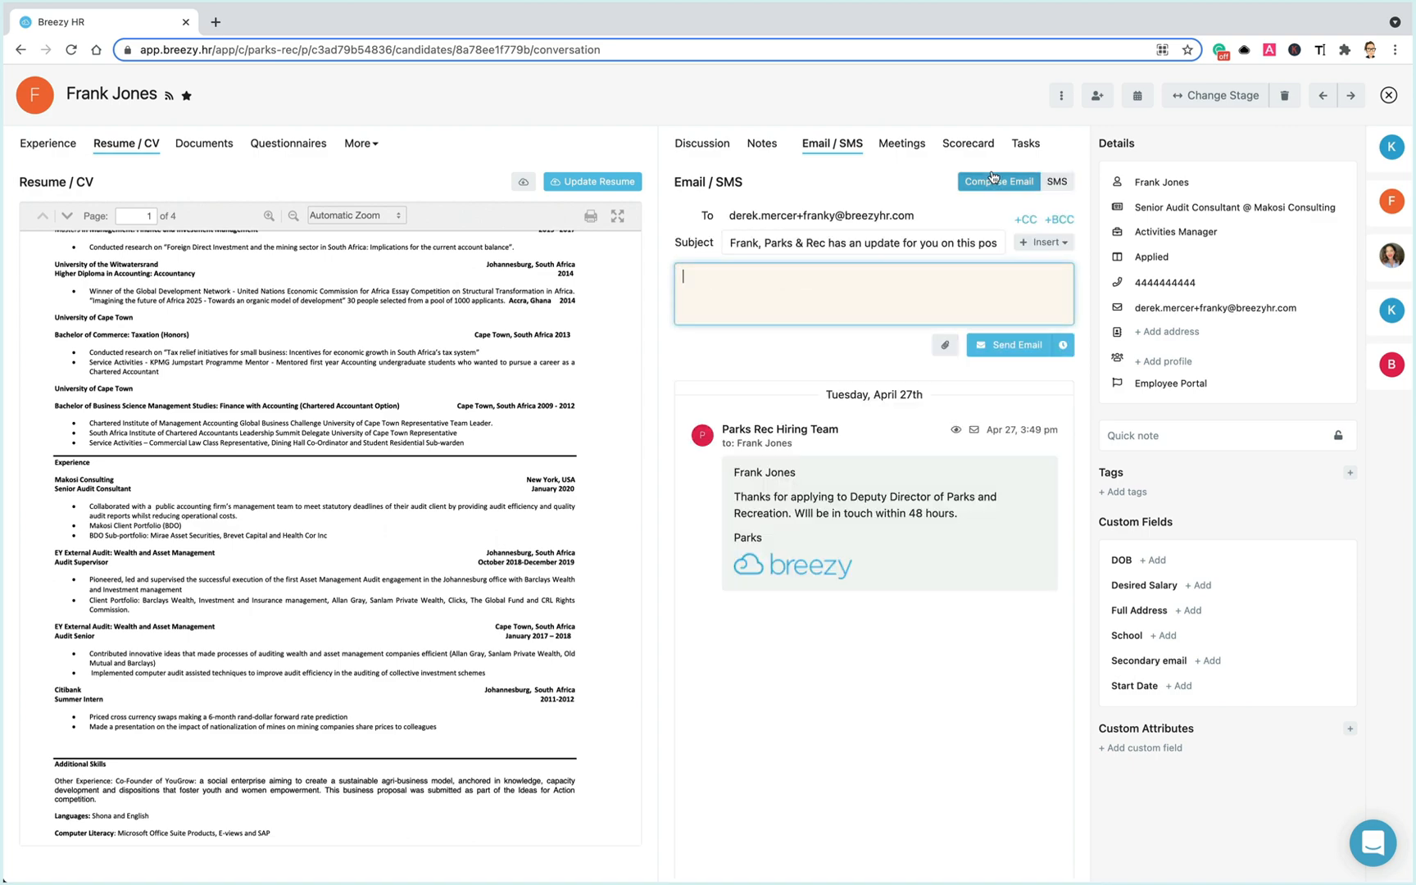
{"action": "left_click", "coordinate": [1040, 242]}
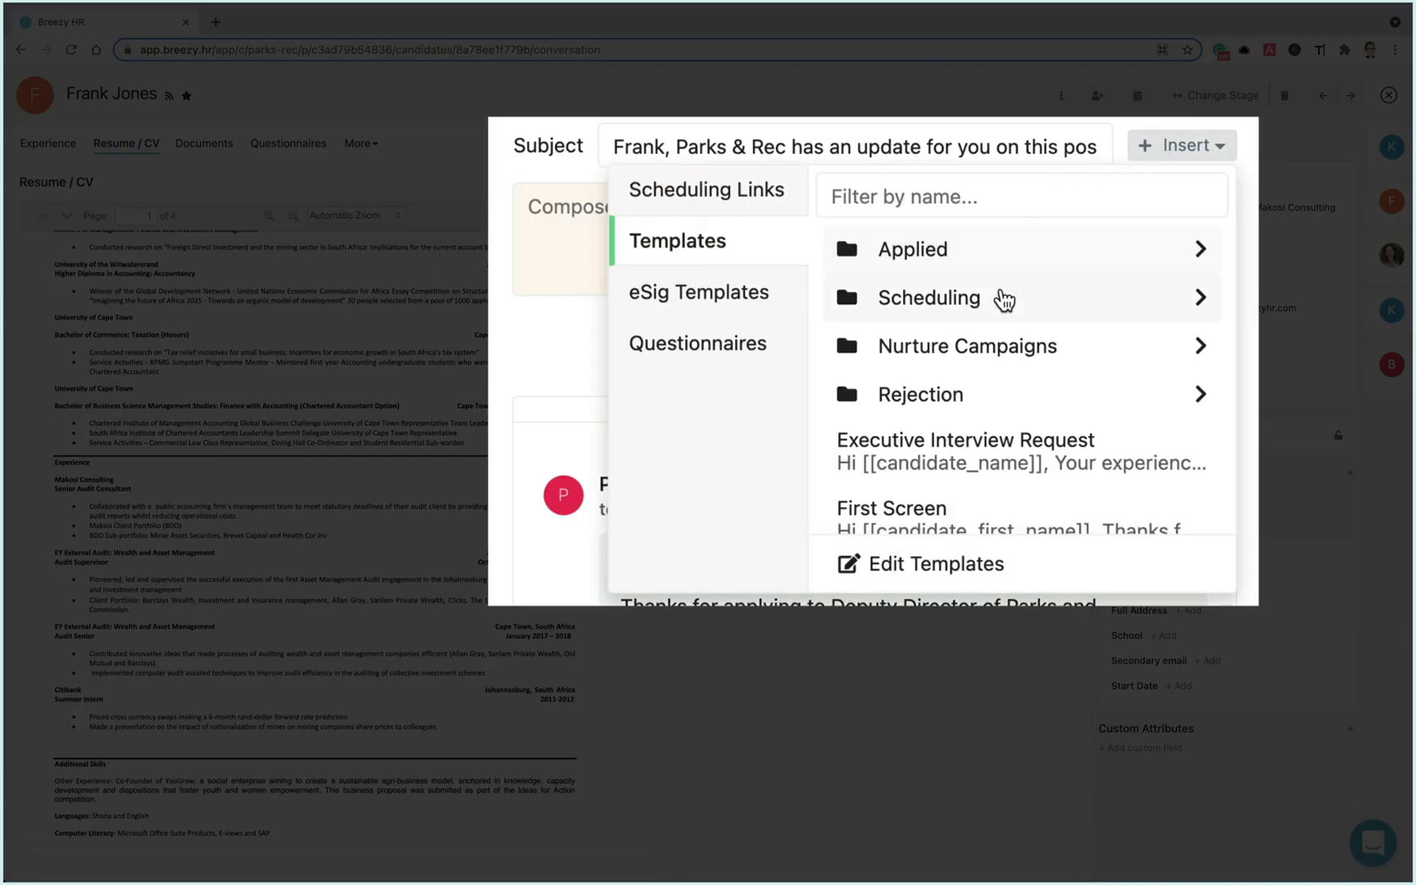
{"action": "left_click", "coordinate": [999, 297]}
{"action": "left_click", "coordinate": [995, 378]}
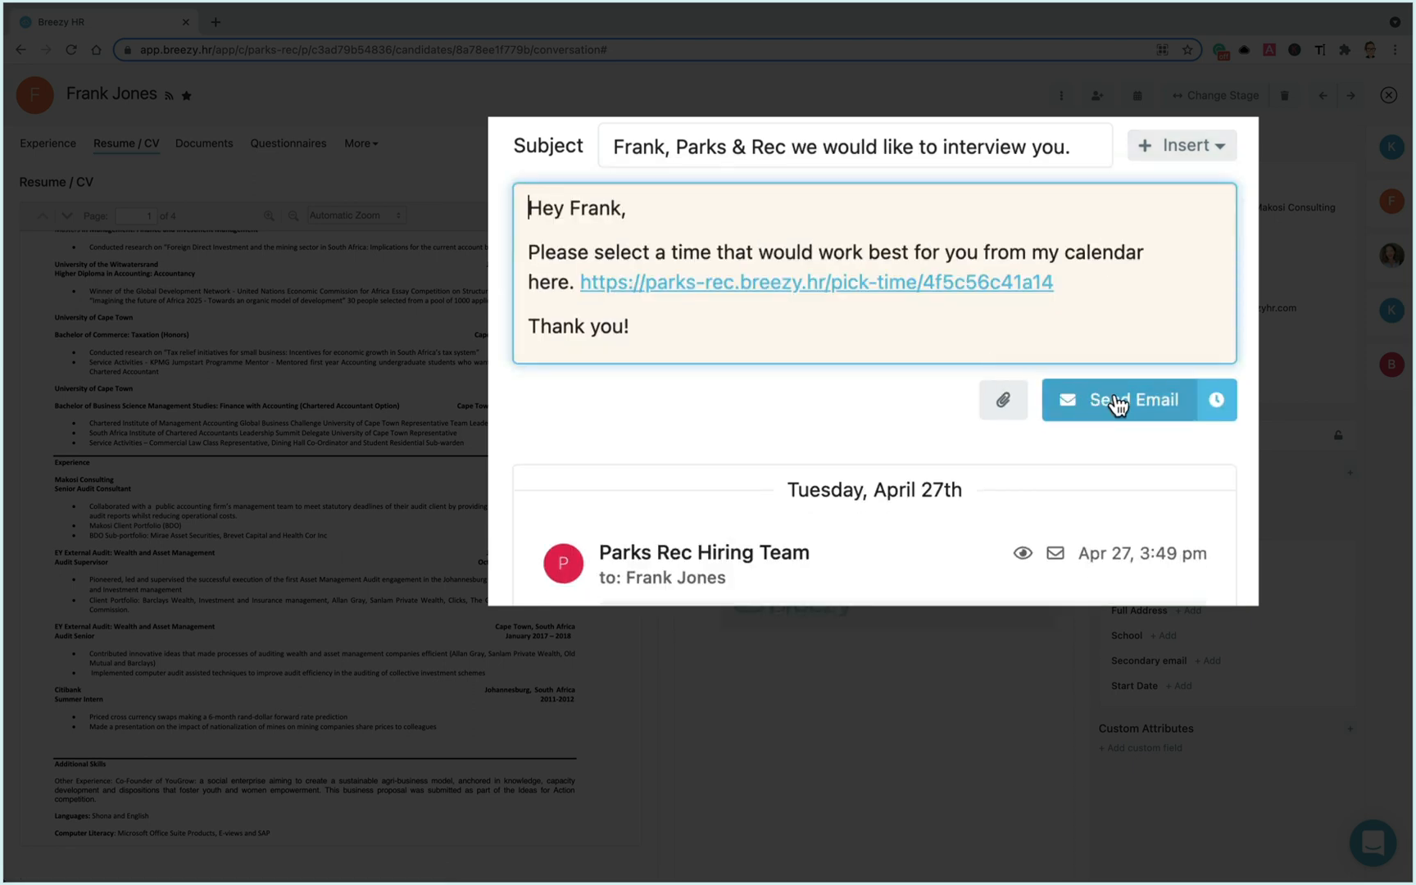
{"action": "left_click", "coordinate": [1010, 345]}
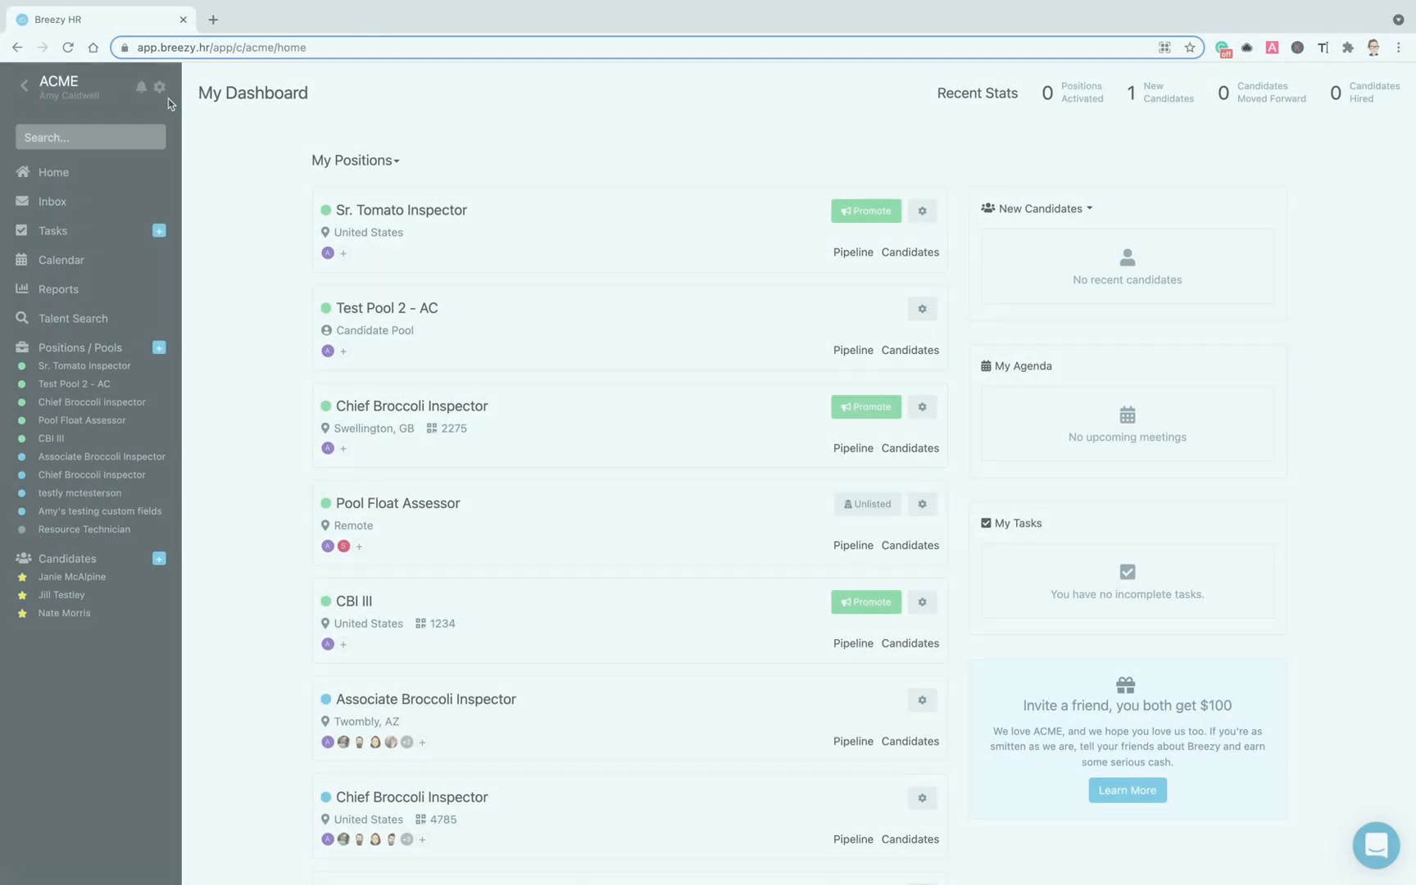
Open the Templates page of the ACME company's Recruiting Preferences and look through its message, offer and eSignature sections
{"action": "left_click", "coordinate": [159, 87]}
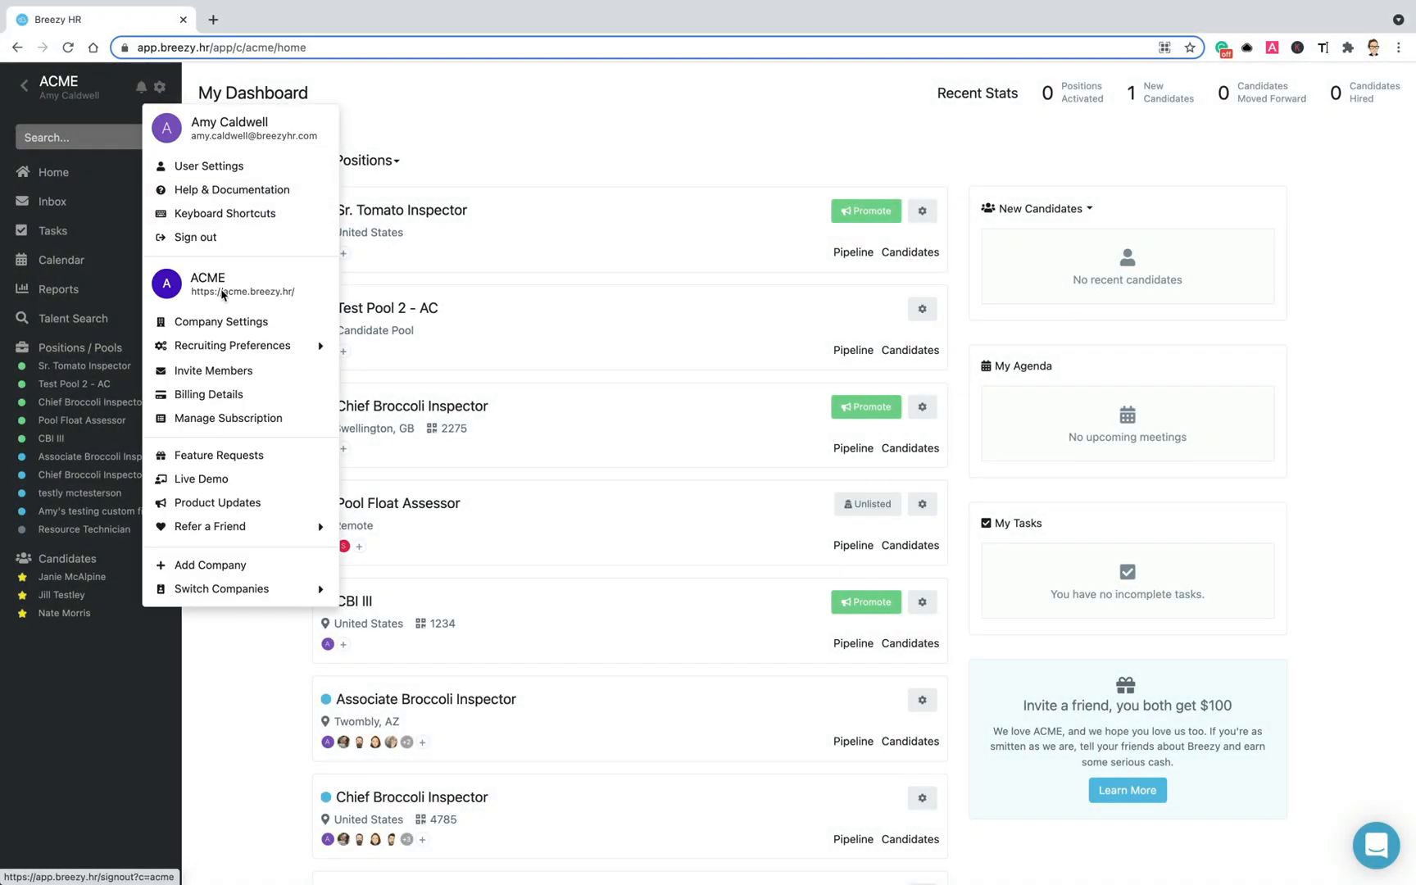
{"action": "mouse_move", "coordinate": [221, 354]}
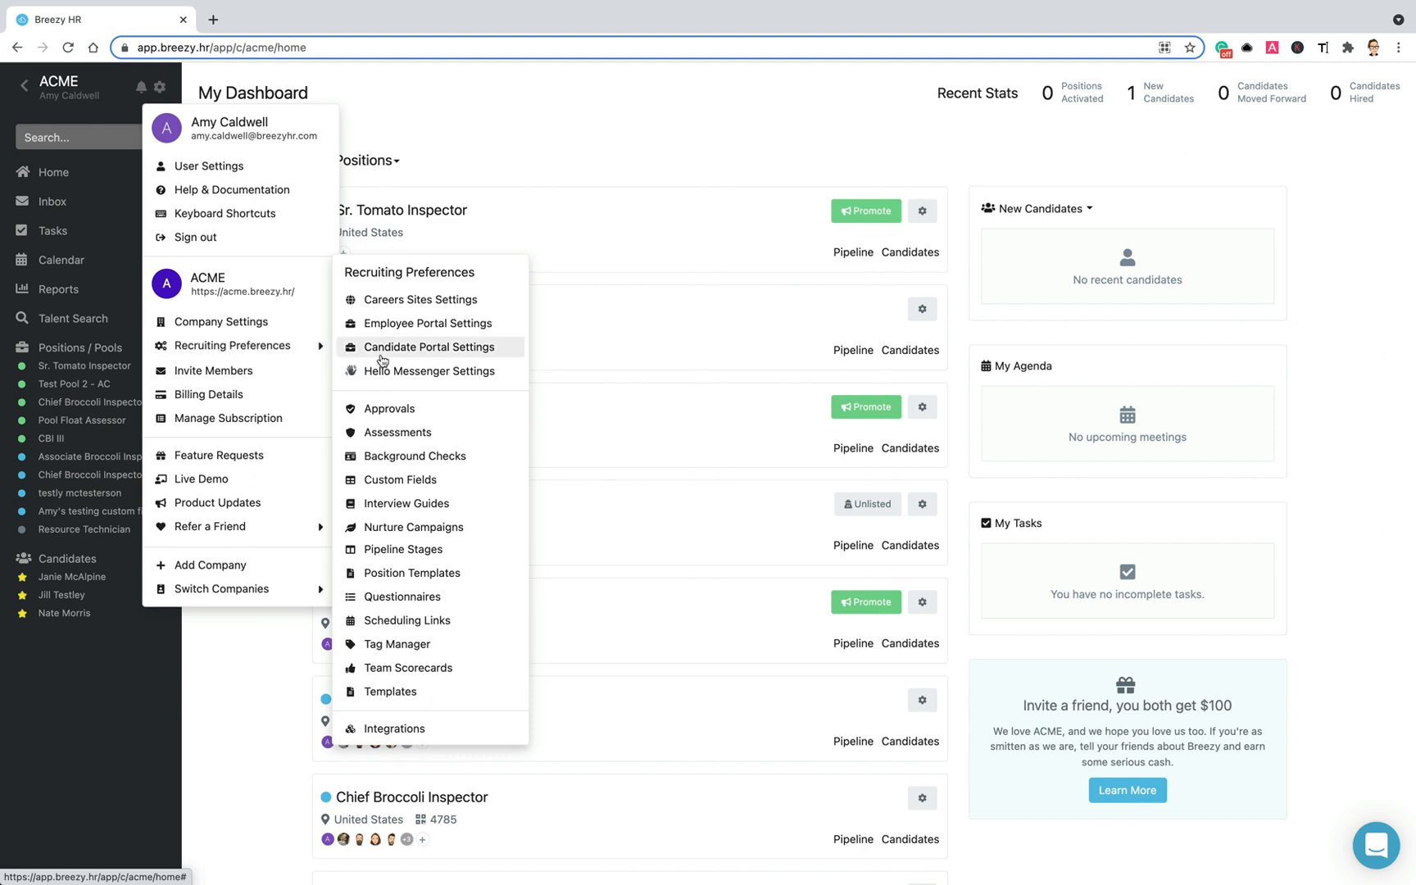
{"action": "left_click", "coordinate": [401, 689]}
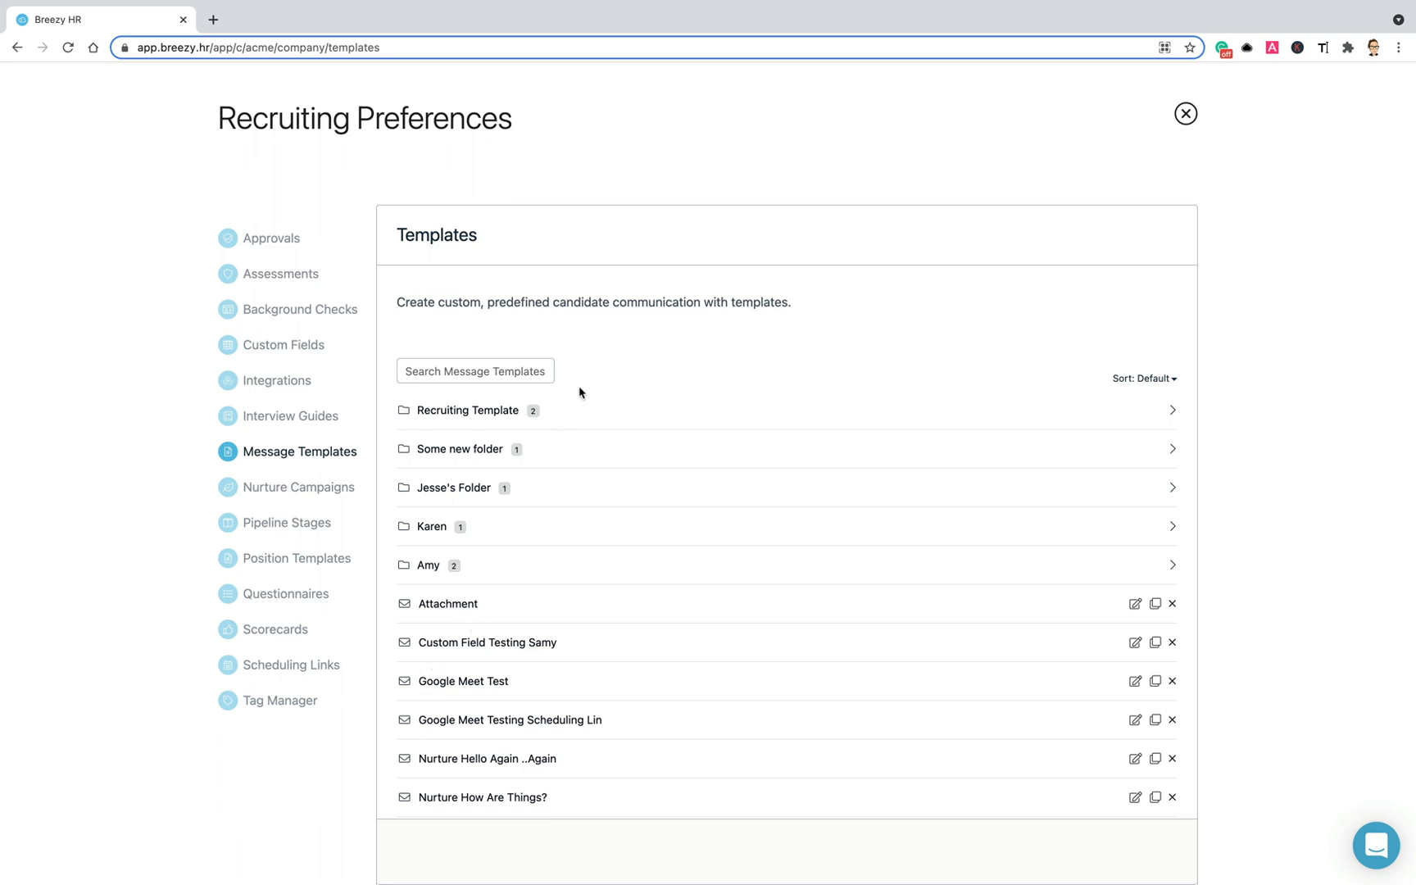
{"action": "scroll", "coordinate": [580, 393], "scroll_direction": "down", "scroll_amount": 15}
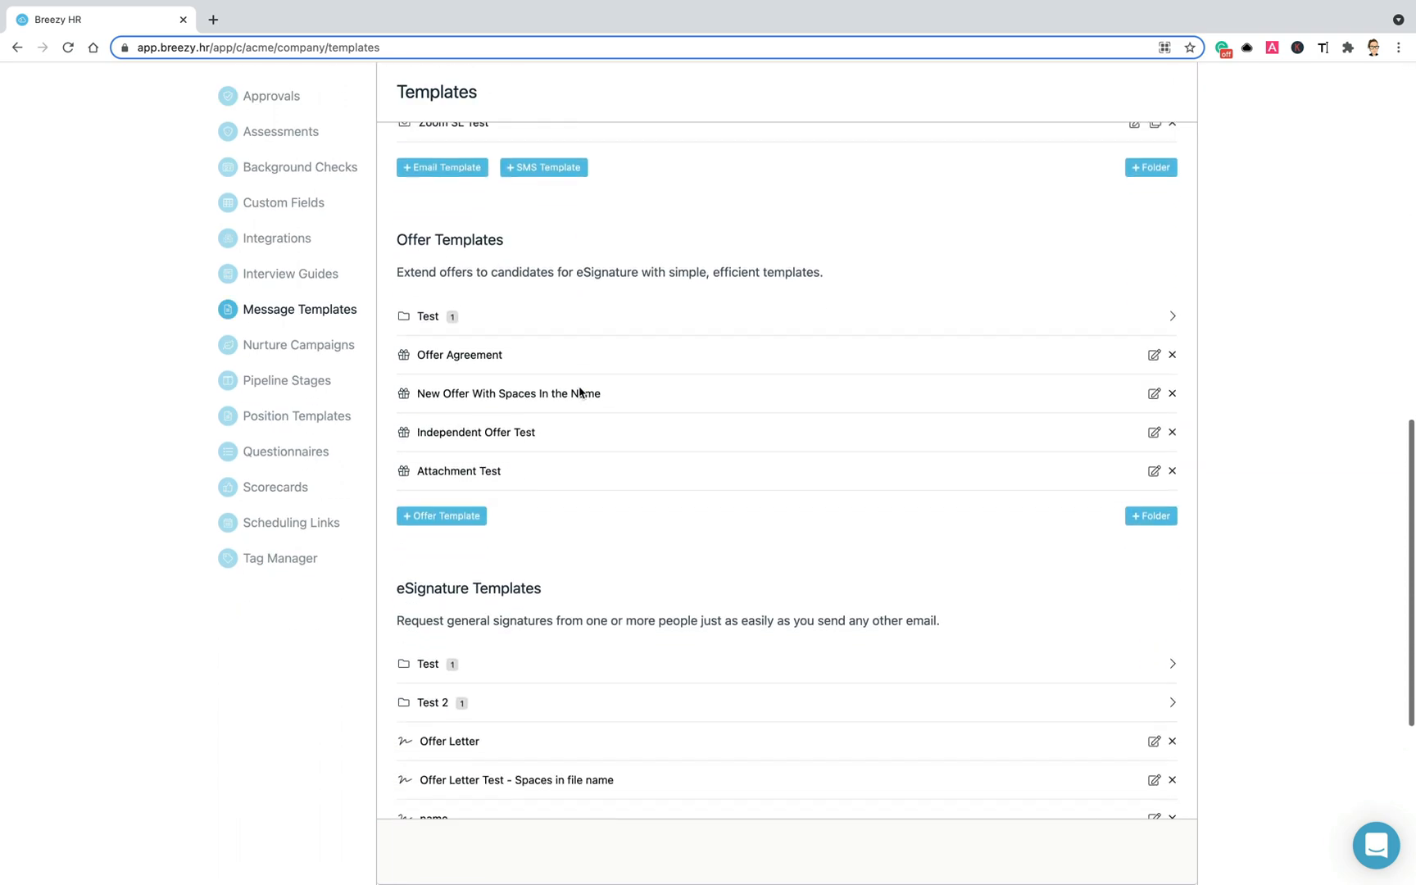
{"action": "scroll", "coordinate": [579, 392], "scroll_direction": "down", "scroll_amount": 10}
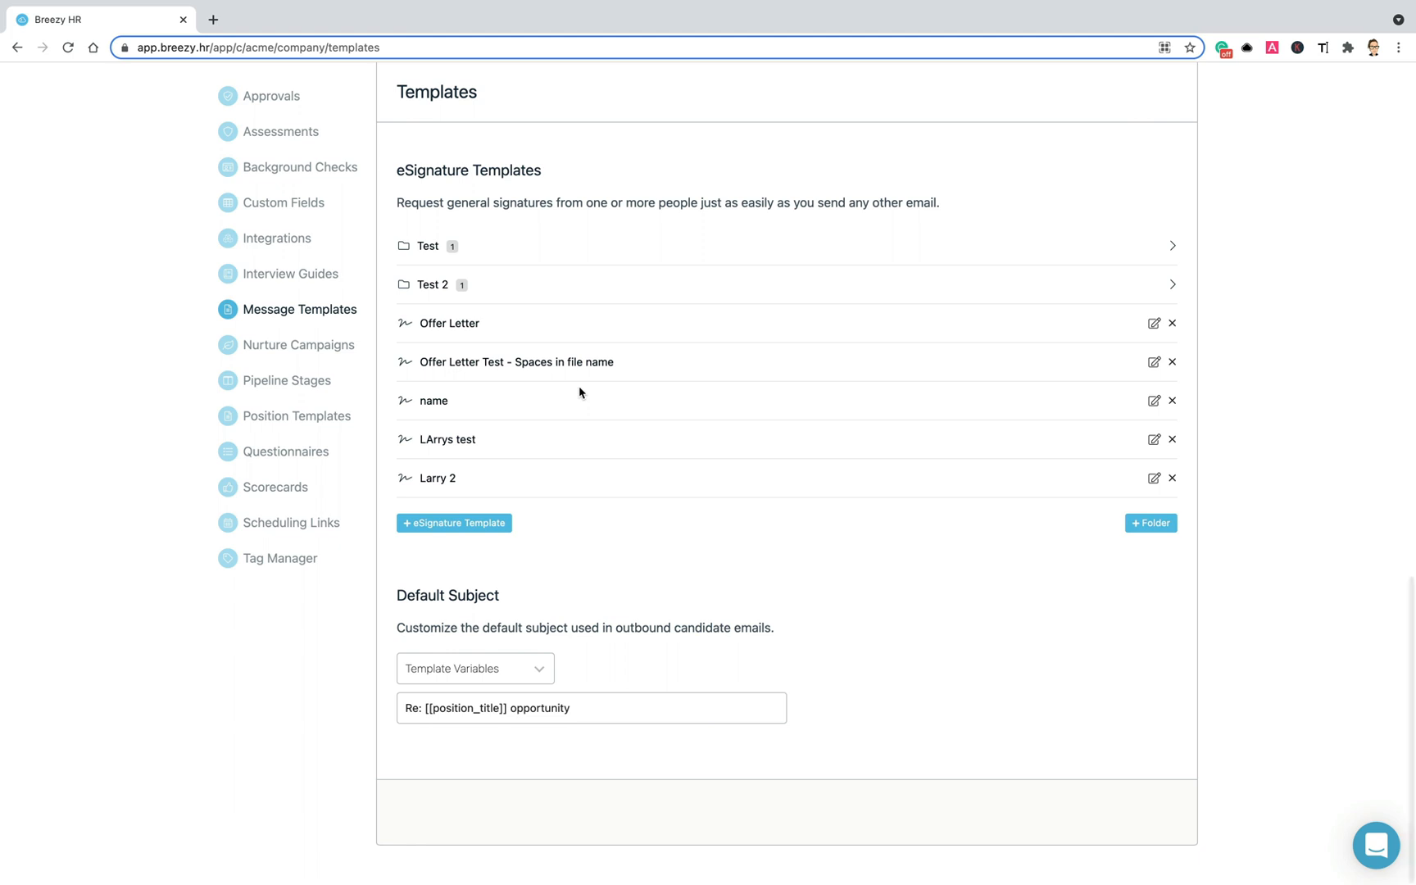
Start a new email template and name it "Checking In"
{"action": "scroll", "coordinate": [580, 392], "scroll_direction": "up", "scroll_amount": 7}
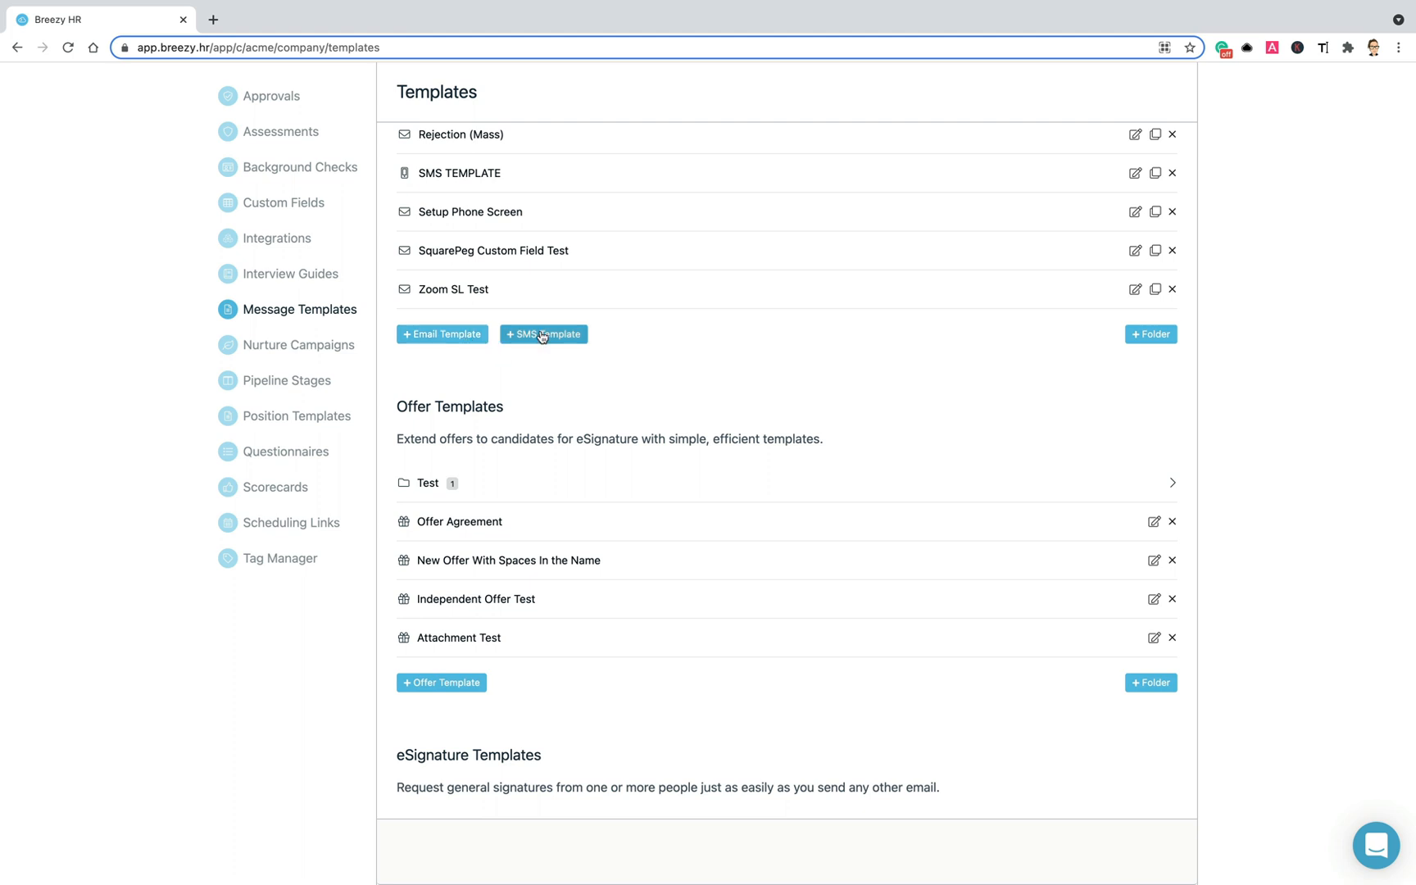
{"action": "left_click", "coordinate": [455, 335]}
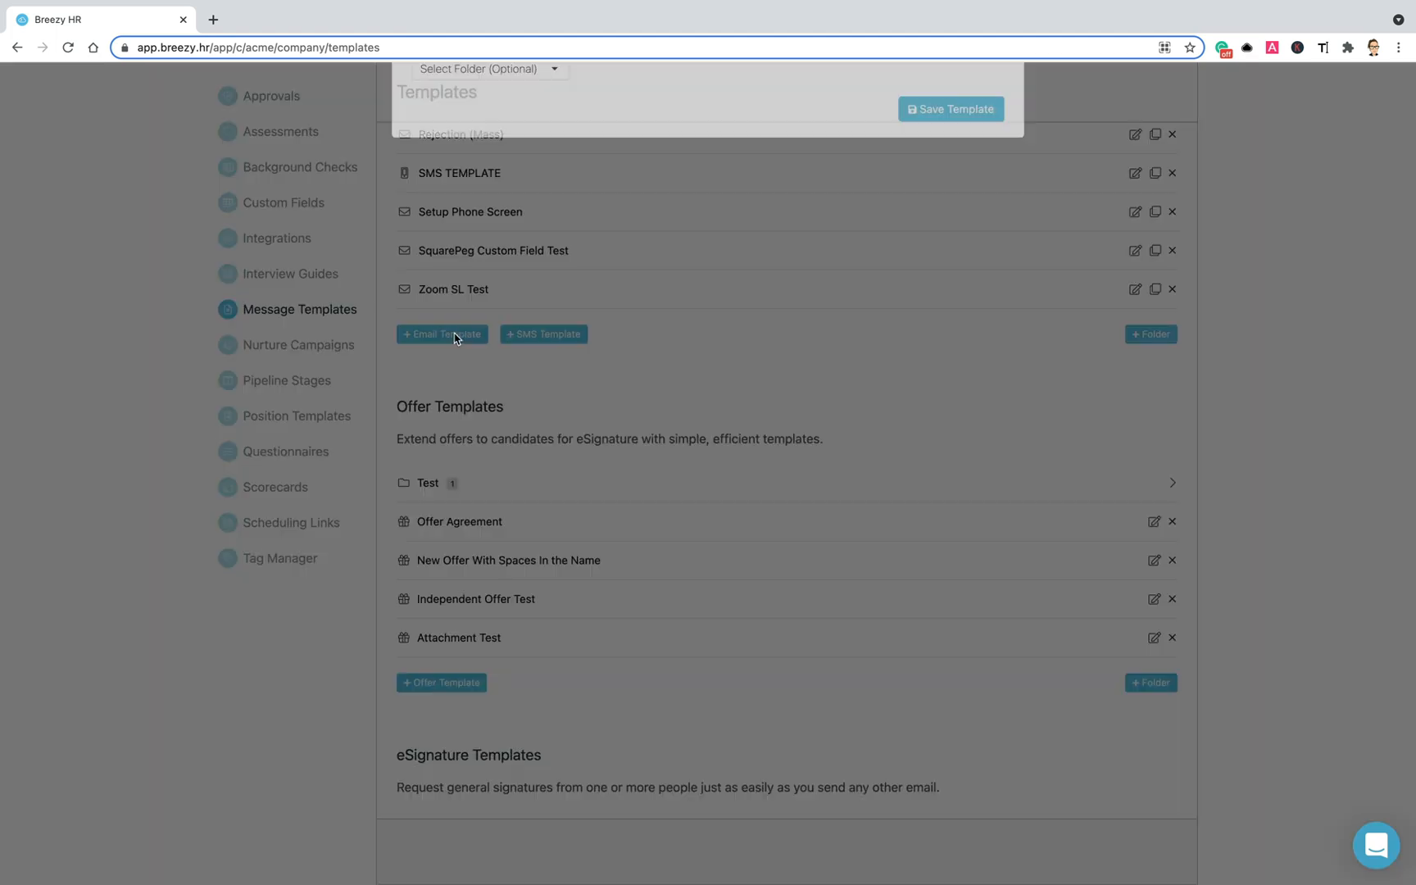
{"action": "left_click", "coordinate": [492, 149]}
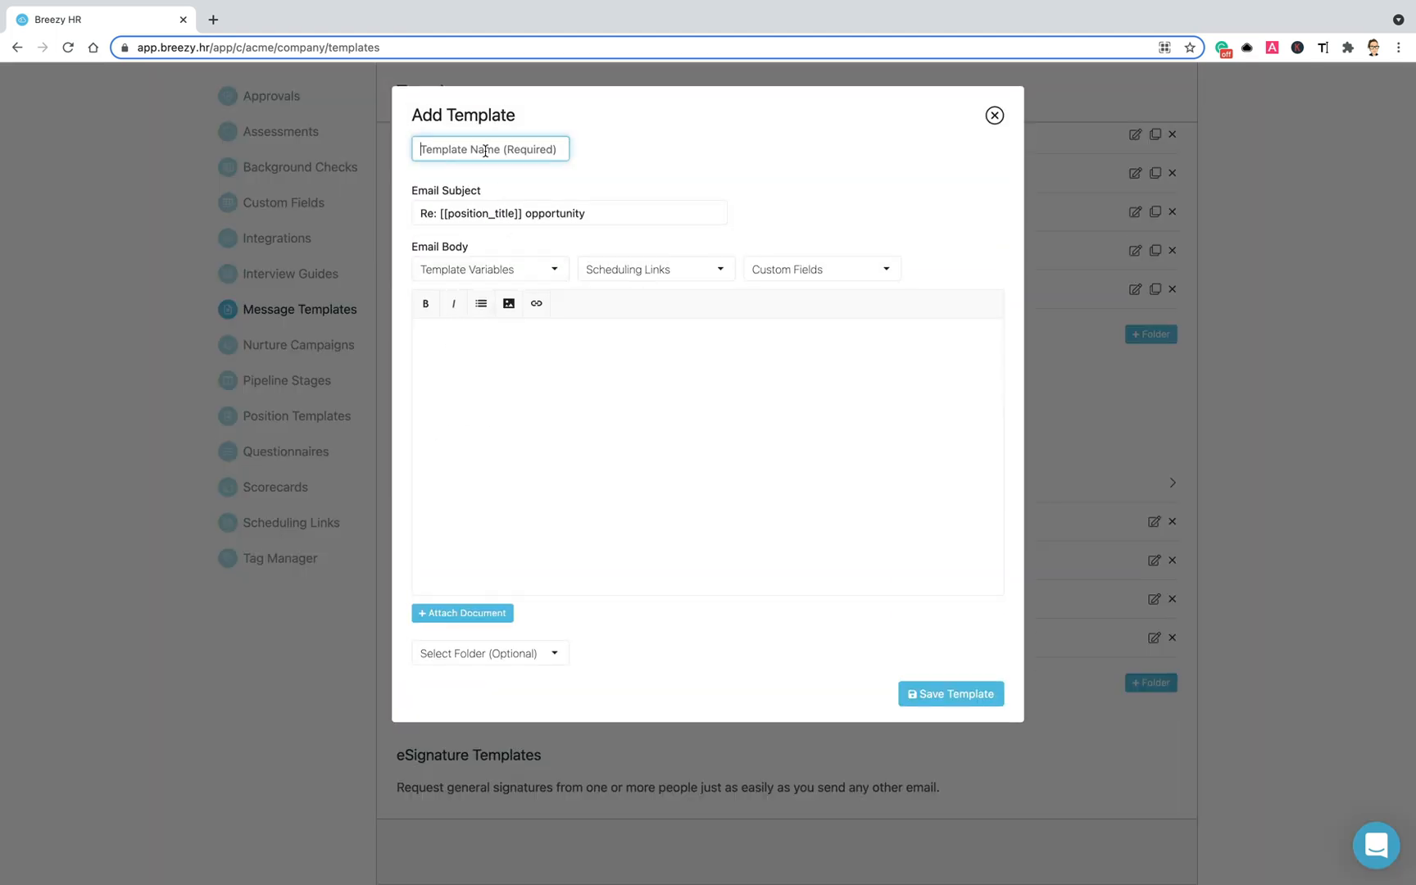
{"action": "type", "text": "Checking In"}
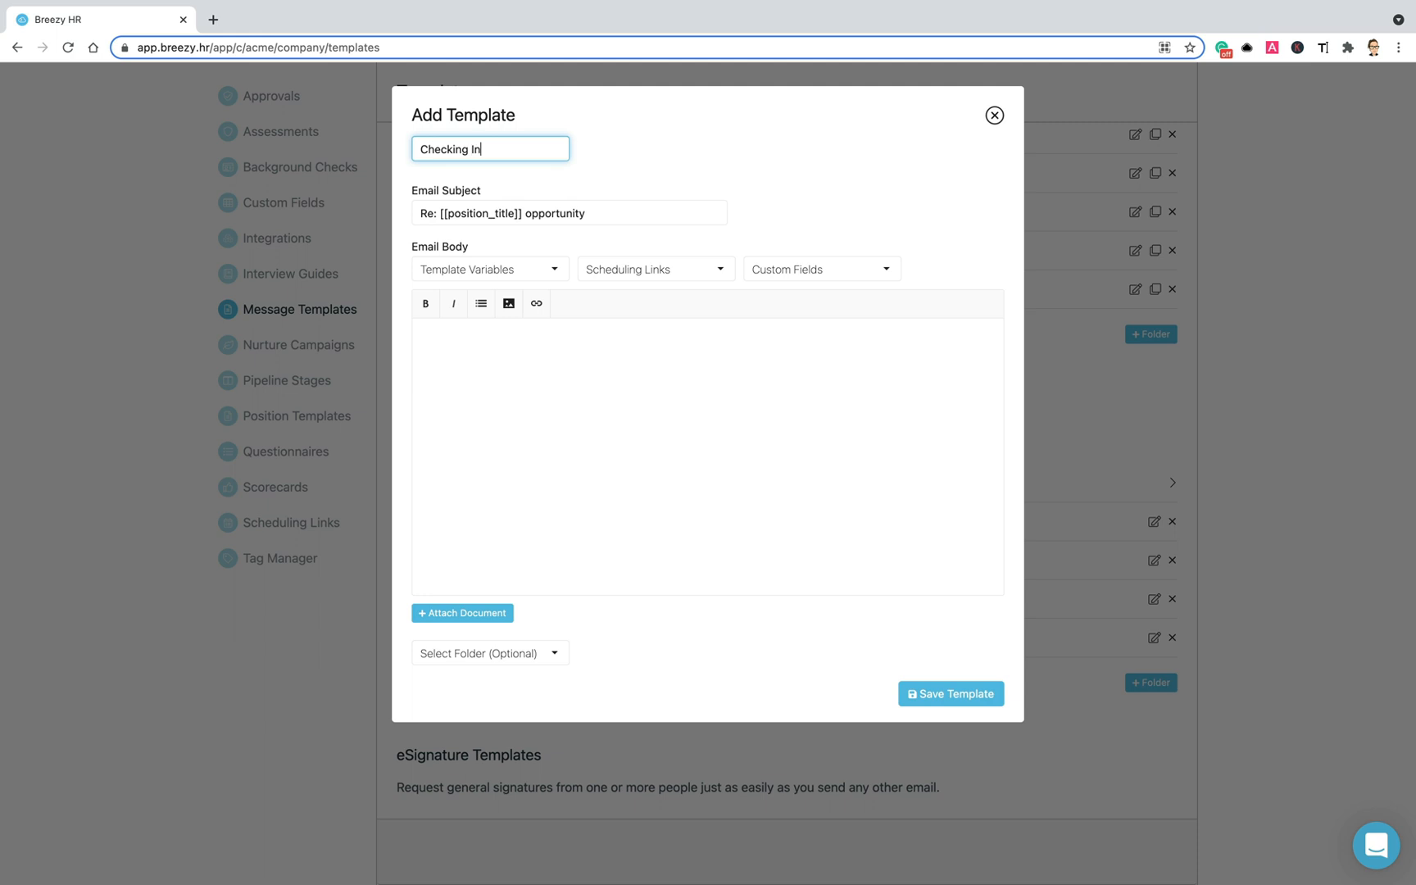
Remove the "Re: " prefix from the template's email subject so it reads "[[position_title]] opportunity"
{"action": "left_click", "coordinate": [440, 213]}
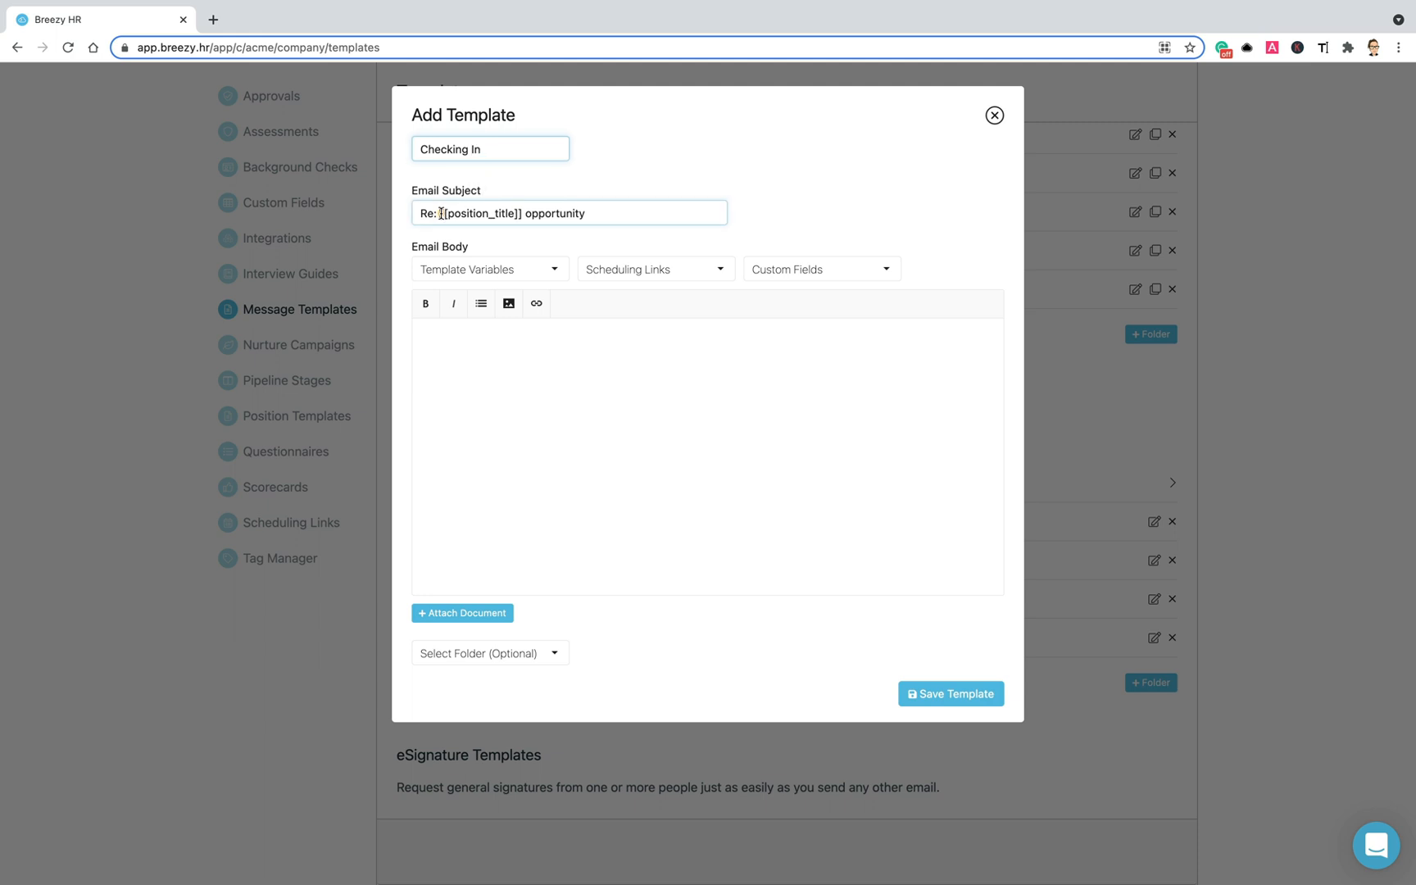
{"action": "key", "text": "BackSpace"}
{"action": "key", "text": "BackSpace"}
{"action": "key", "text": "BackSpace"}
{"action": "key", "text": "BackSpace"}
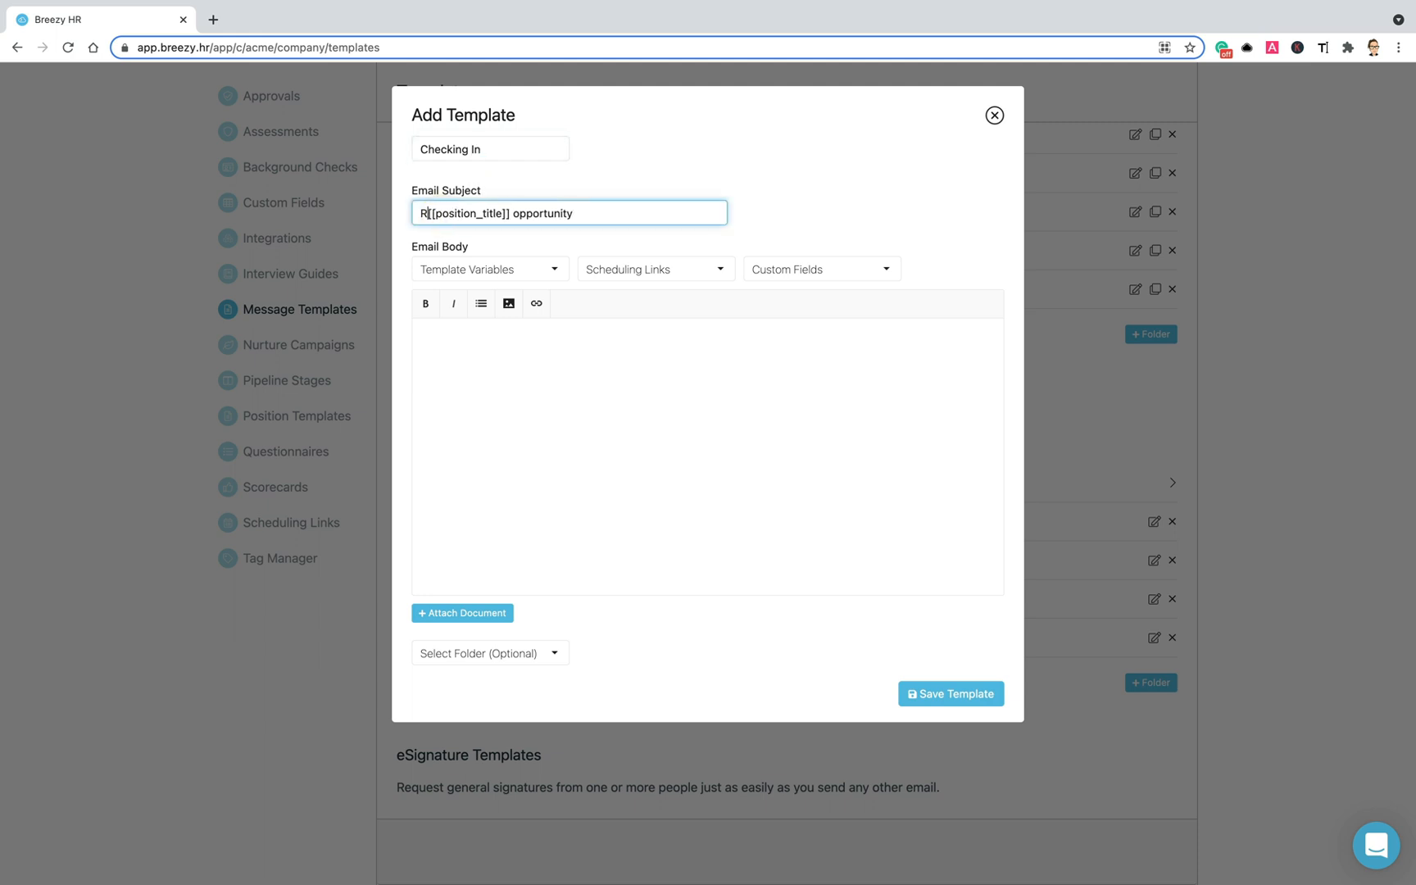
Begin the email body with the greeting "Hi", the Candidate First Name variable and a comma, followed by a new line
{"action": "left_click", "coordinate": [449, 341]}
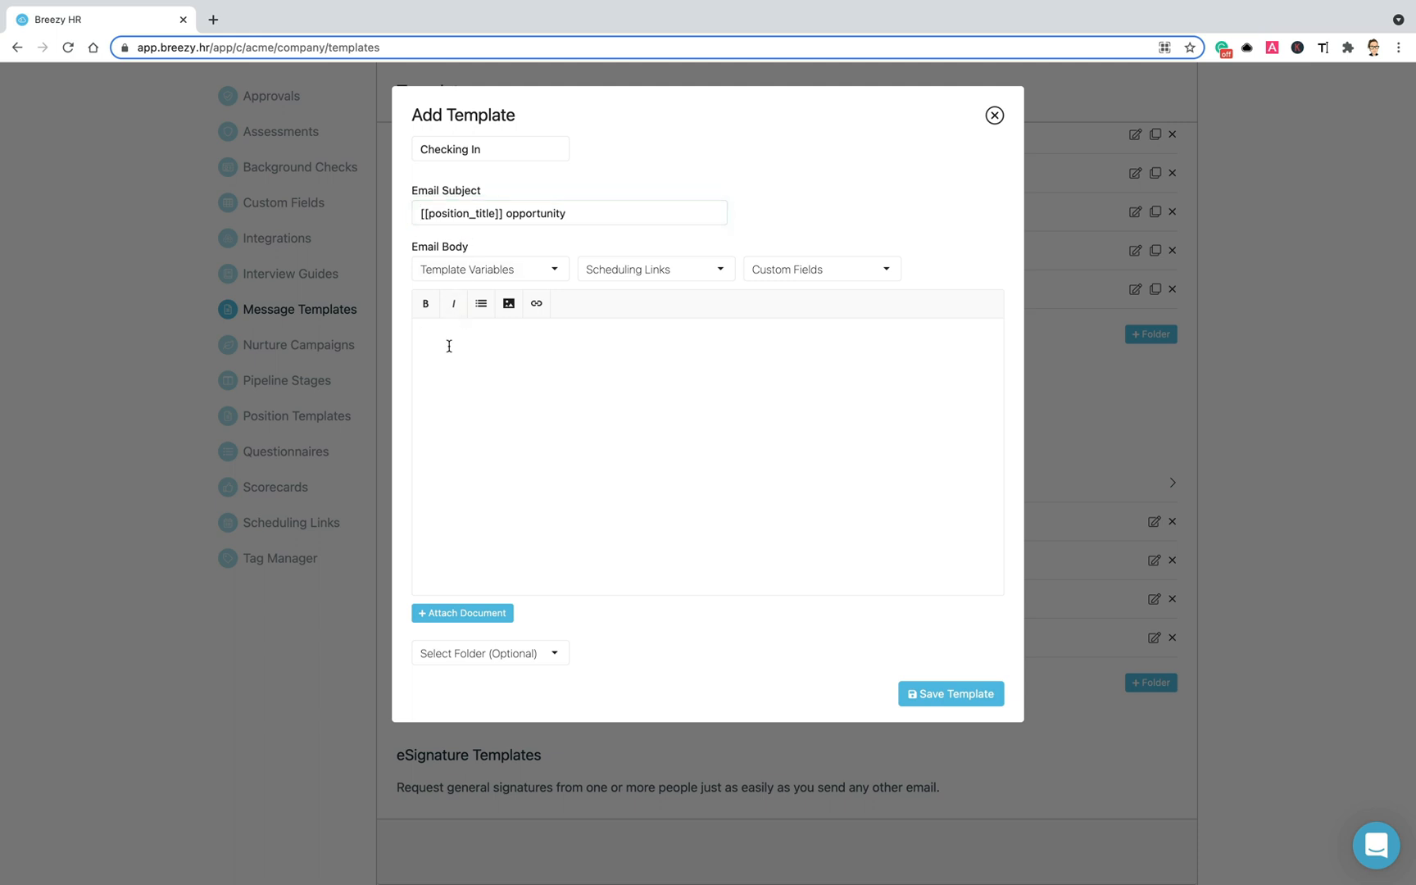
{"action": "type", "text": "Hi"}
{"action": "left_click", "coordinate": [480, 270]}
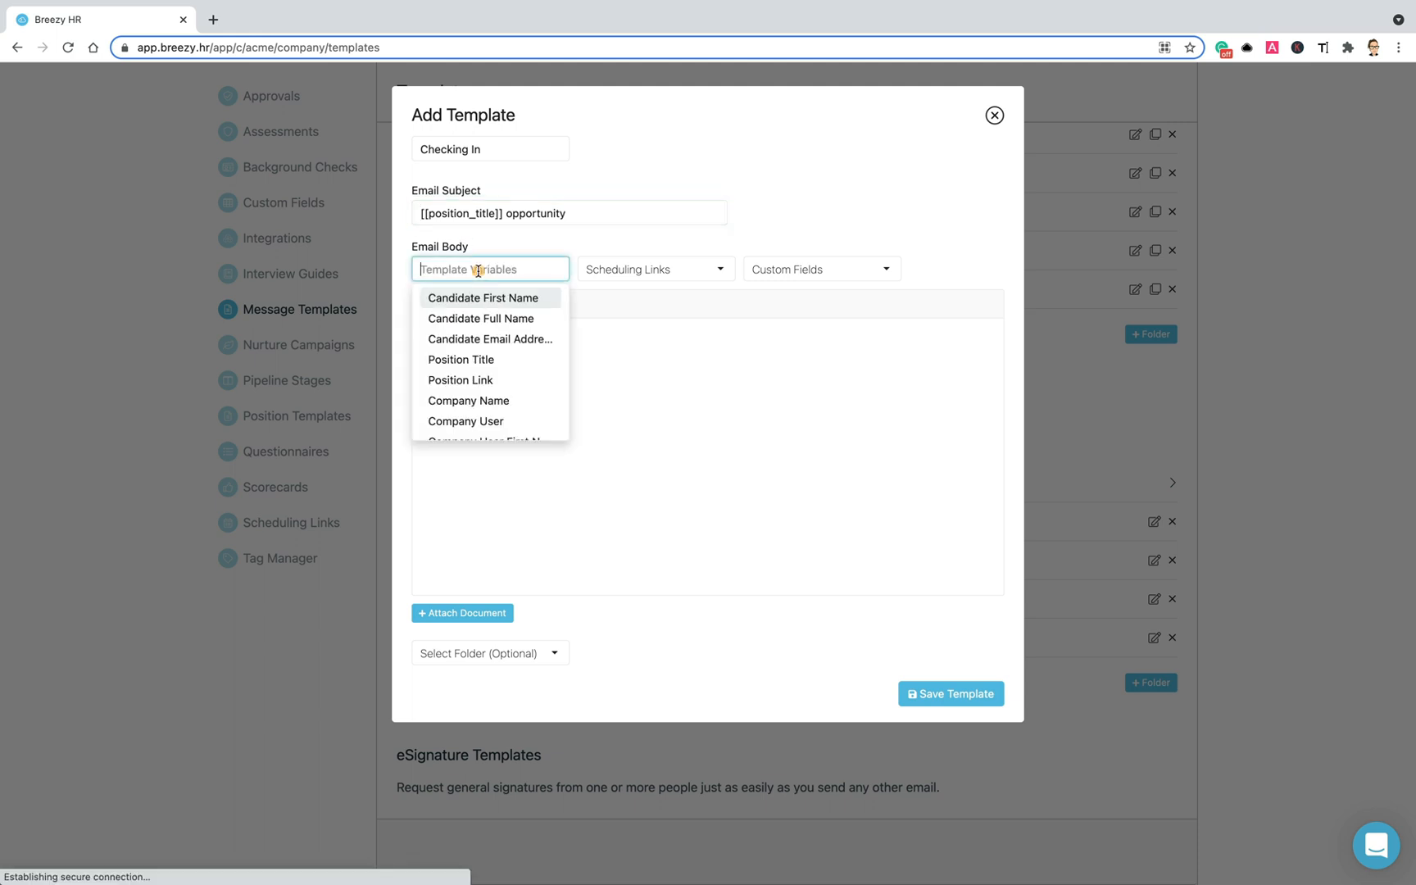
{"action": "left_click", "coordinate": [480, 300]}
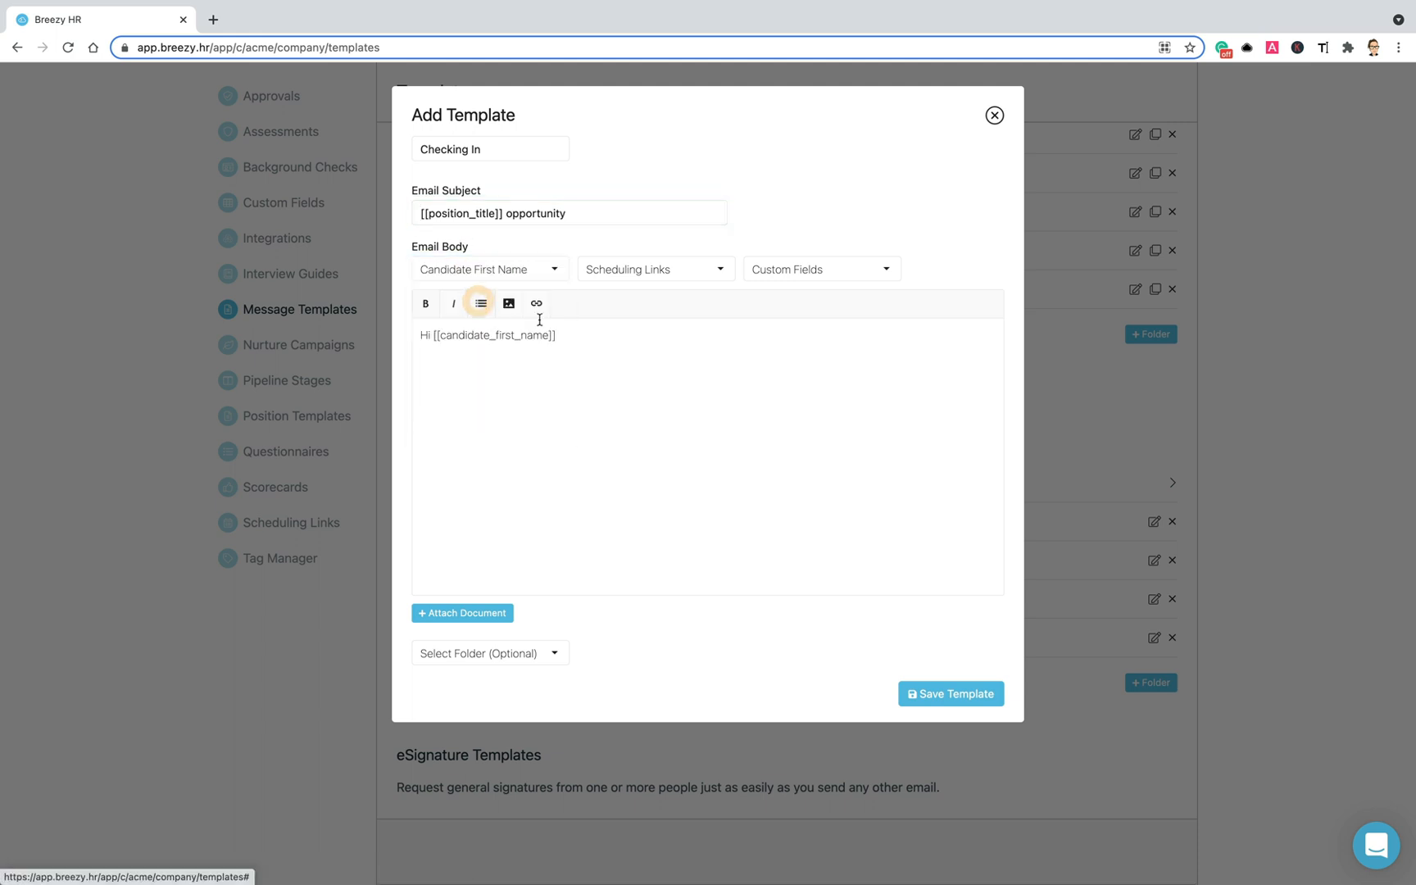
{"action": "left_click", "coordinate": [593, 337]}
{"action": "type", "text": ","}
{"action": "key", "text": "Return"}
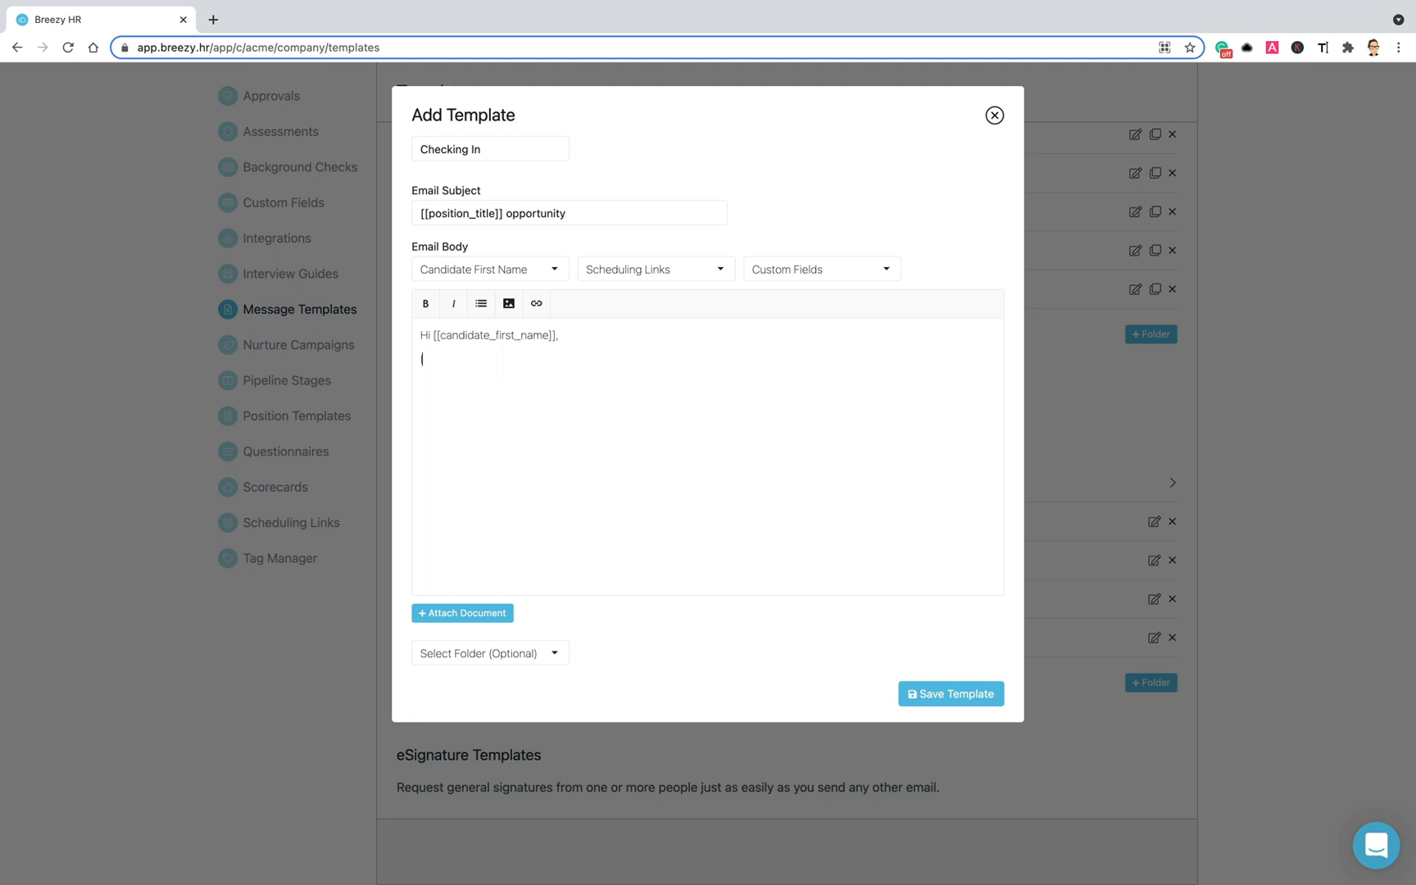
Write "I'm just checking in to let you know the team is working on our interview schedule. We'll be in touch soon about the [[position_title]] opening."
{"action": "type", "text": "I'm just checking in to let you know"}
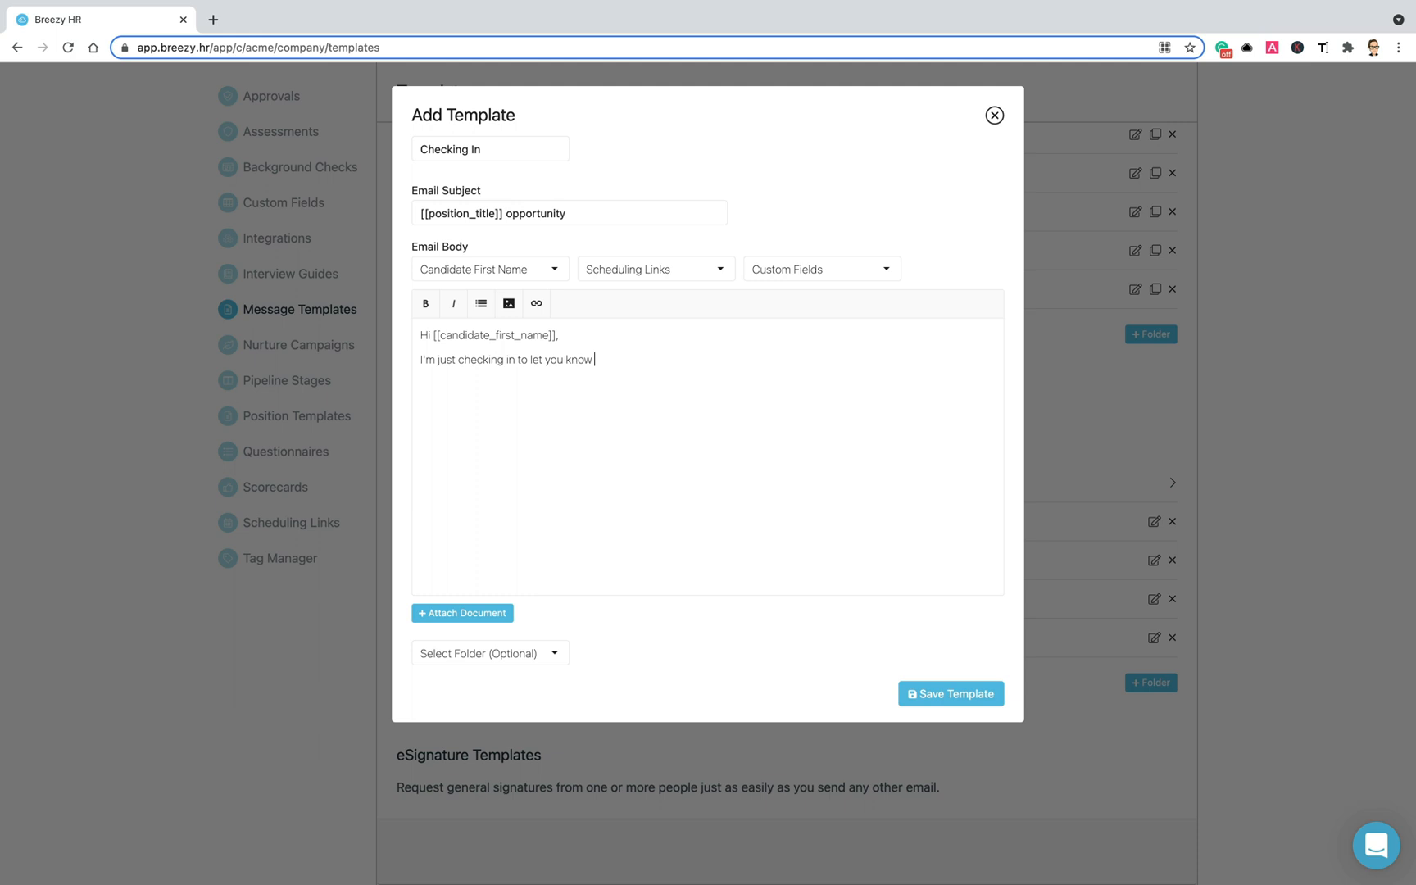
{"action": "type", "text": " the team is working on our interview schedule. W"}
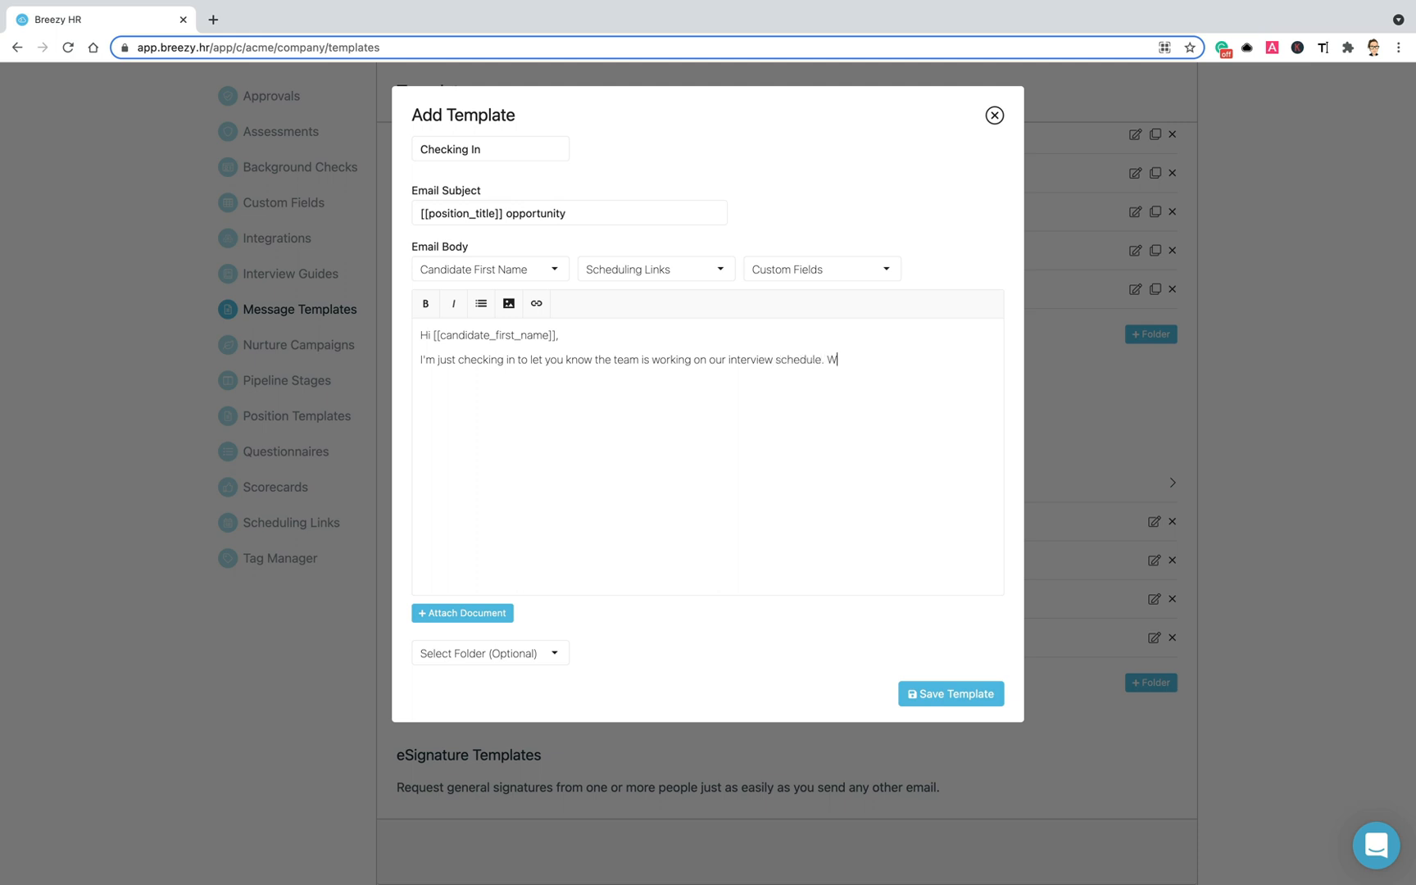
{"action": "type", "text": "e'll be in touch soon about the"}
{"action": "left_click", "coordinate": [545, 267]}
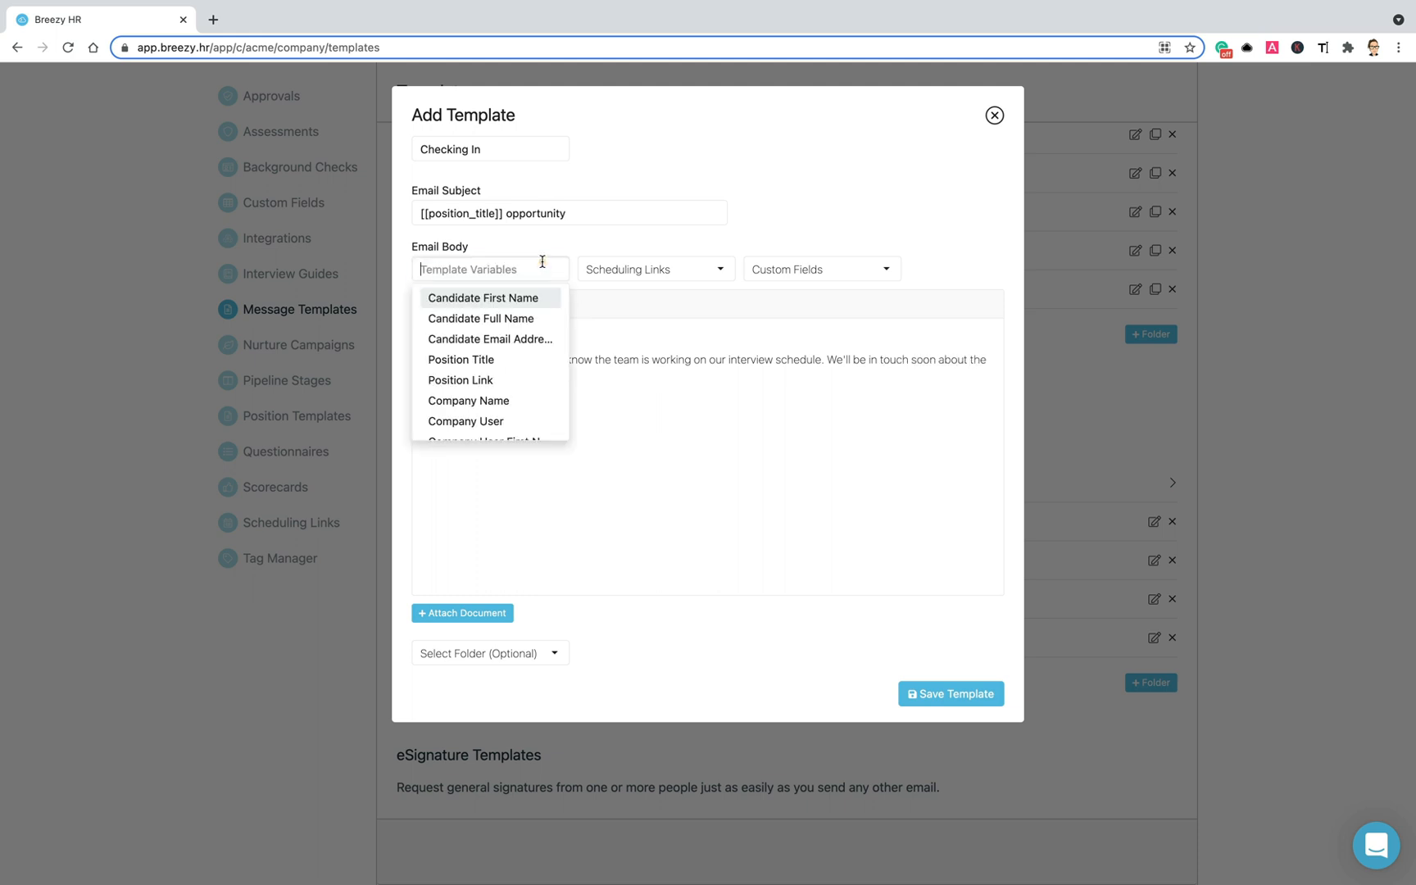
{"action": "left_click", "coordinate": [505, 362]}
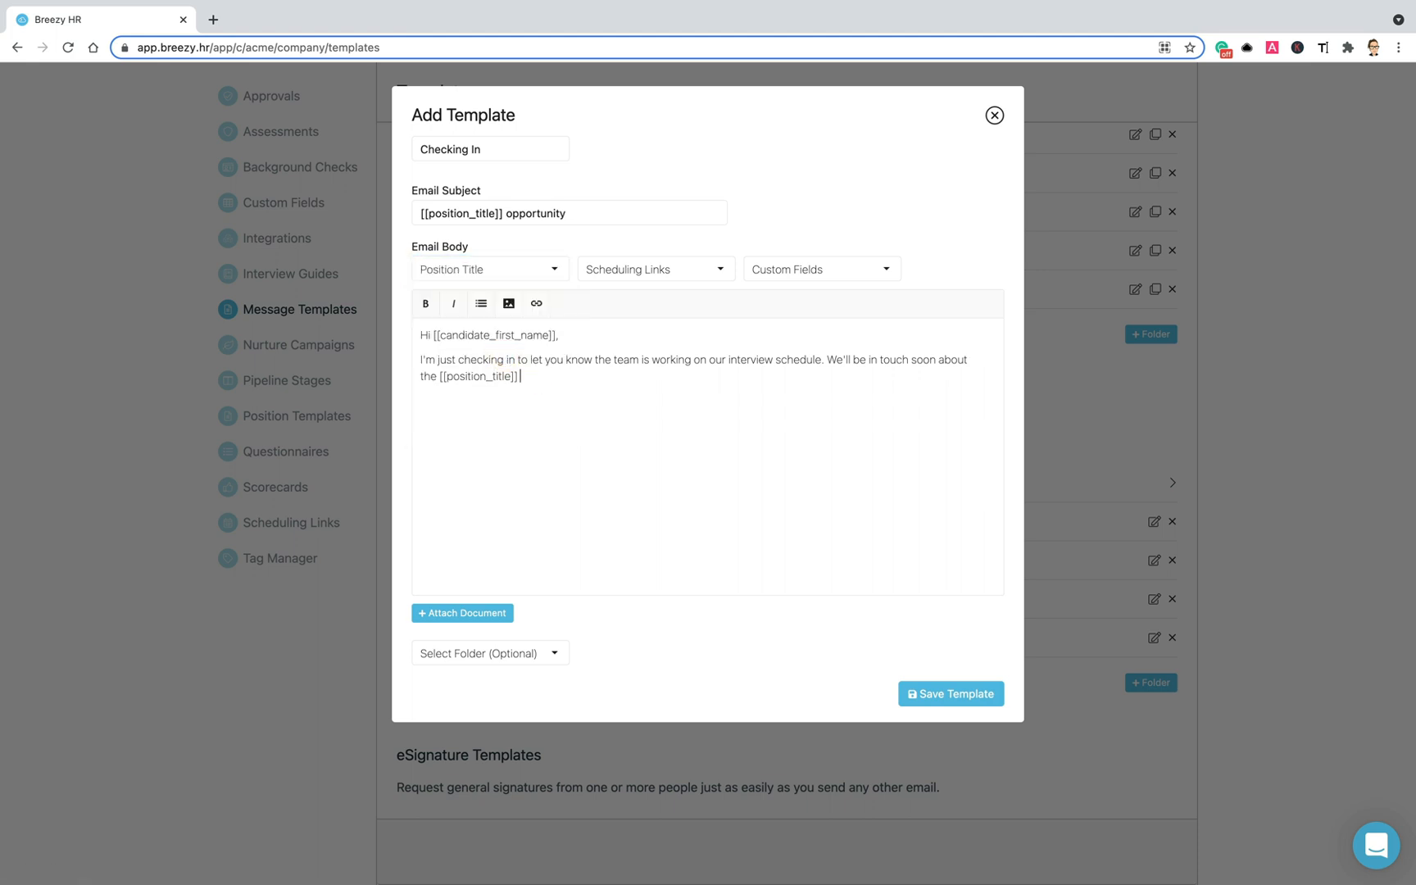
{"action": "type", "text": "opening. "}
Close the email body with "Thanks!" and the Company User First Name variable, and save the template
{"action": "type", "text": "Thanks!"}
{"action": "left_click", "coordinate": [511, 270]}
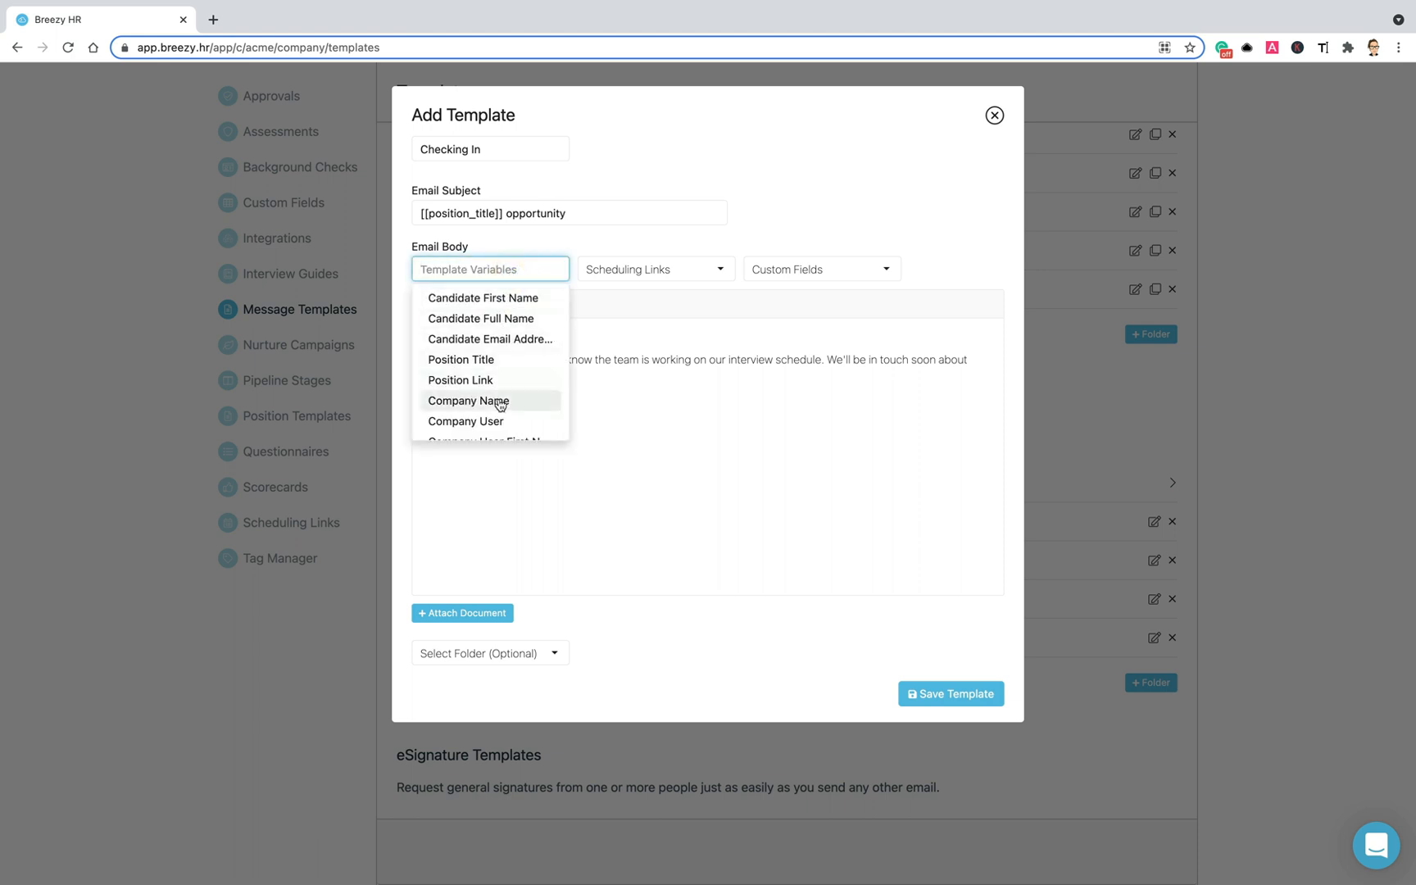
{"action": "scroll", "coordinate": [497, 407], "scroll_direction": "down", "scroll_amount": 1}
{"action": "left_click", "coordinate": [490, 428]}
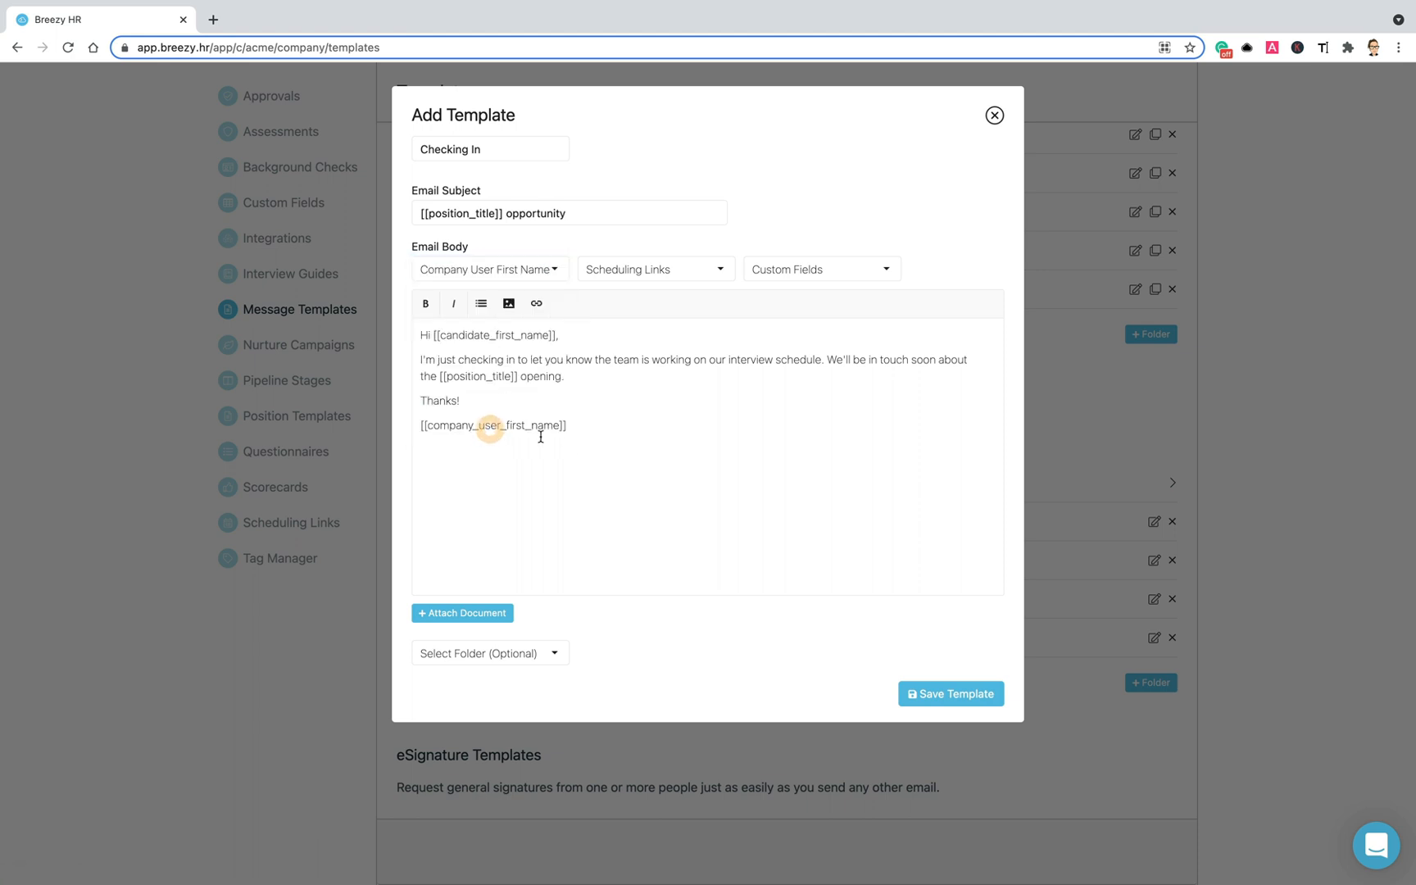
{"action": "left_click", "coordinate": [604, 435]}
{"action": "left_click", "coordinate": [936, 698]}
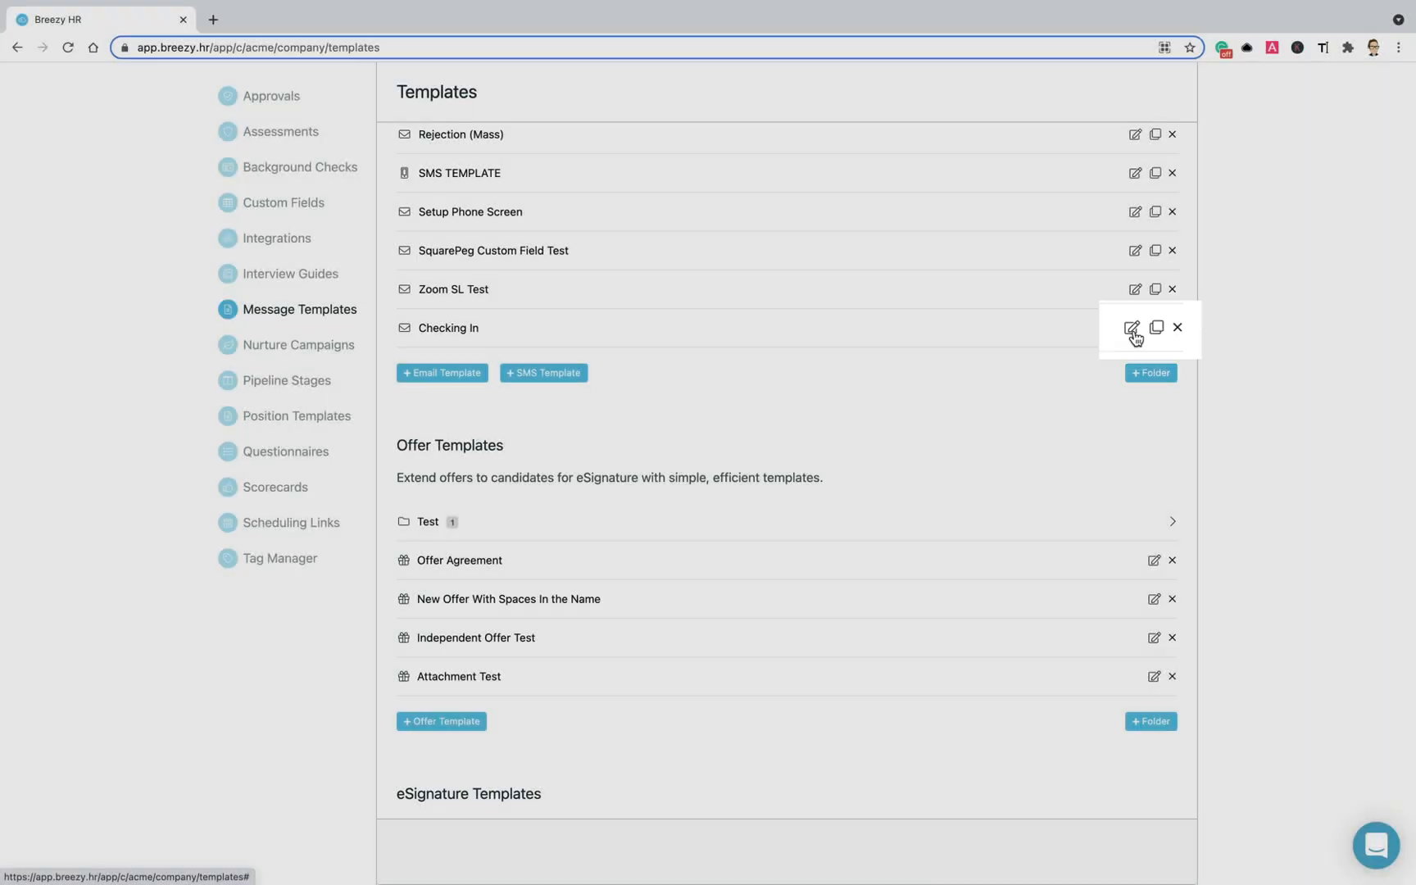
View the Checking In template in its editor, close it without changes, and duplicate the template
{"action": "left_click", "coordinate": [1135, 327]}
{"action": "left_click", "coordinate": [996, 119]}
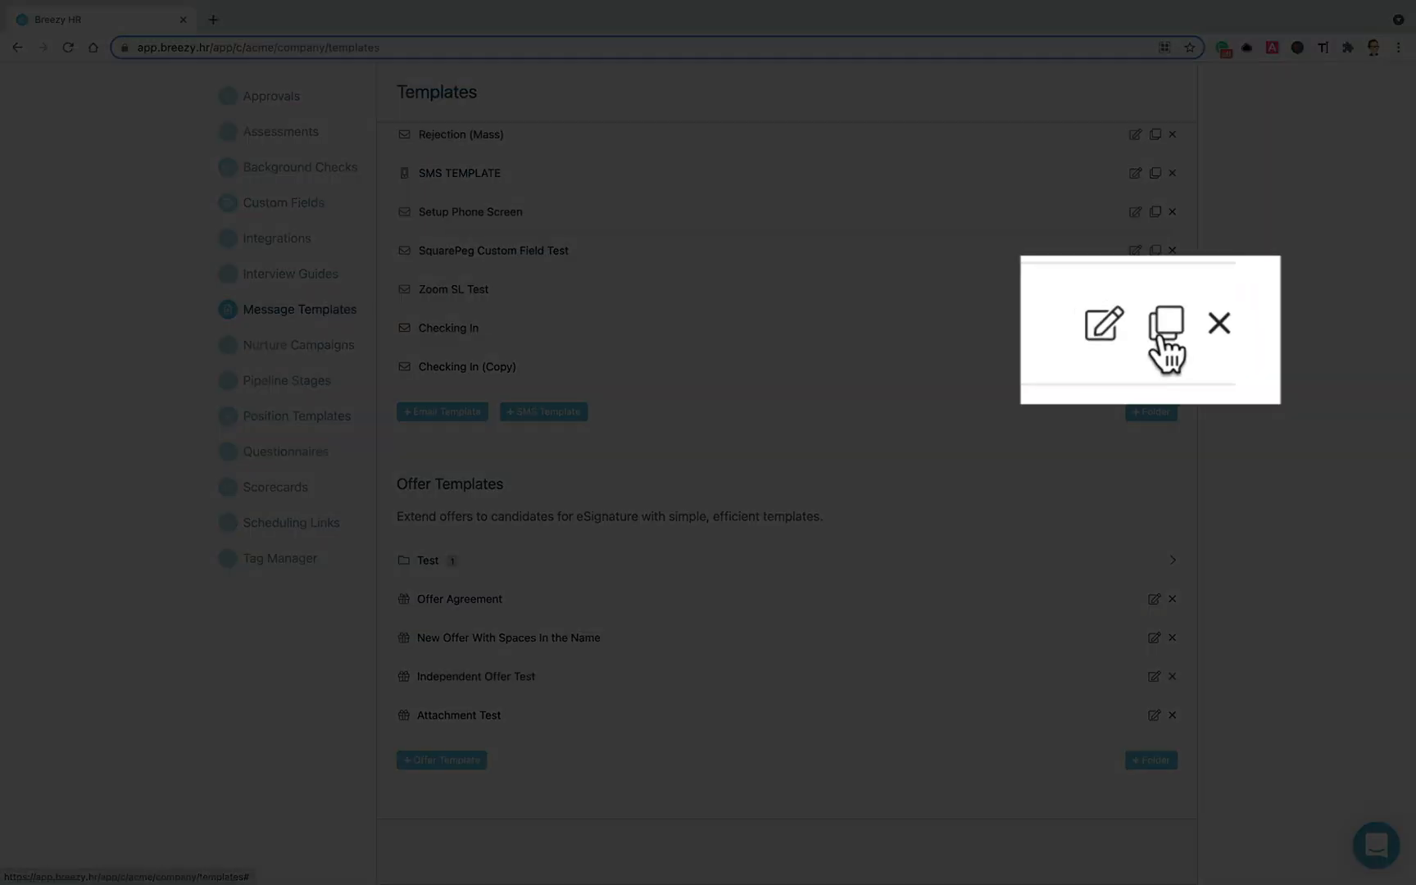
{"action": "left_click", "coordinate": [1154, 329]}
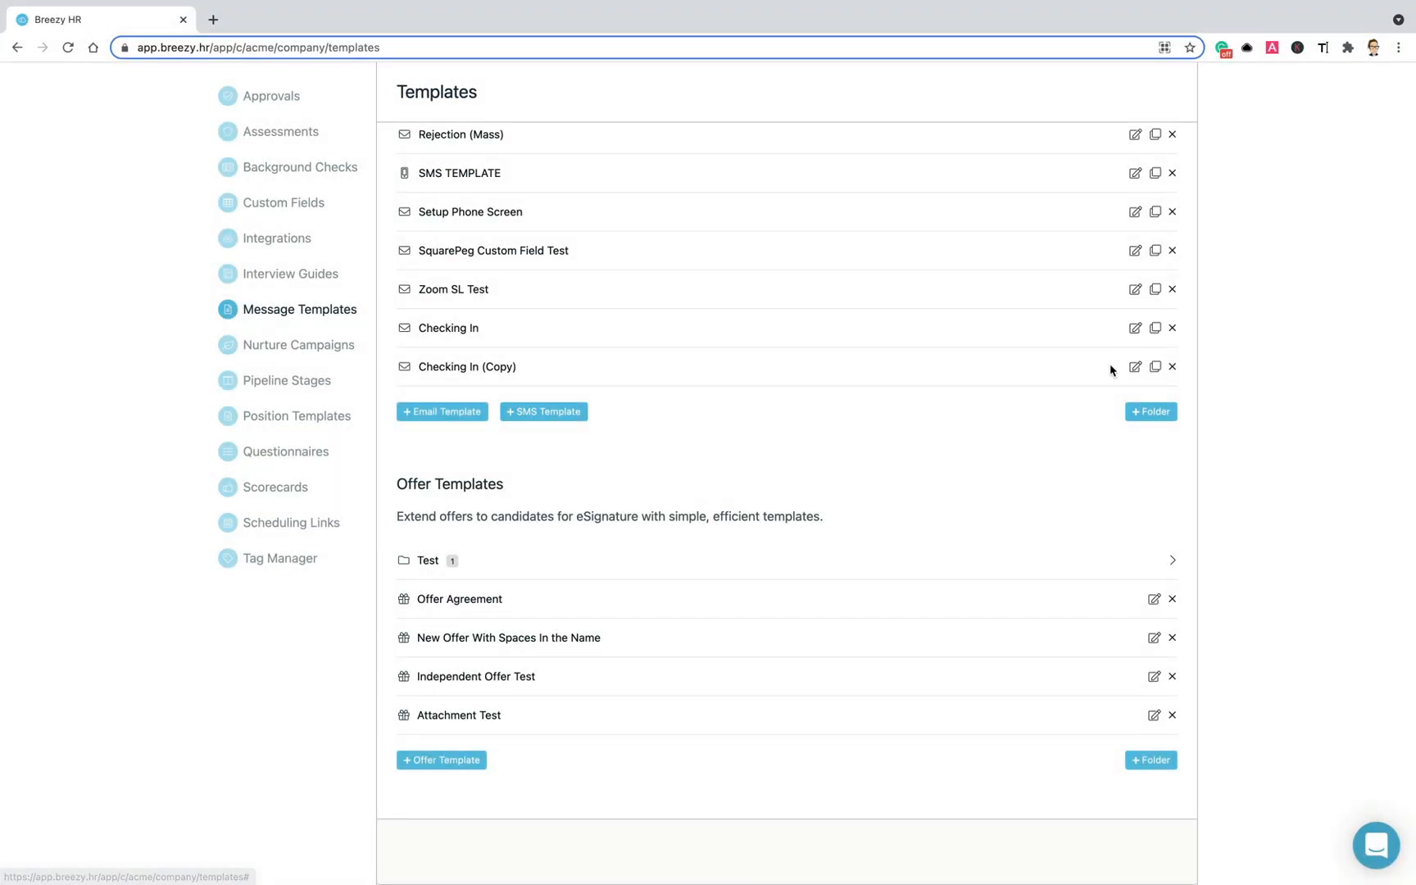
Append "at" and the Company Name variable to the default subject for outbound candidate emails, and update the subject
{"action": "scroll", "coordinate": [939, 287], "scroll_direction": "down", "scroll_amount": 10}
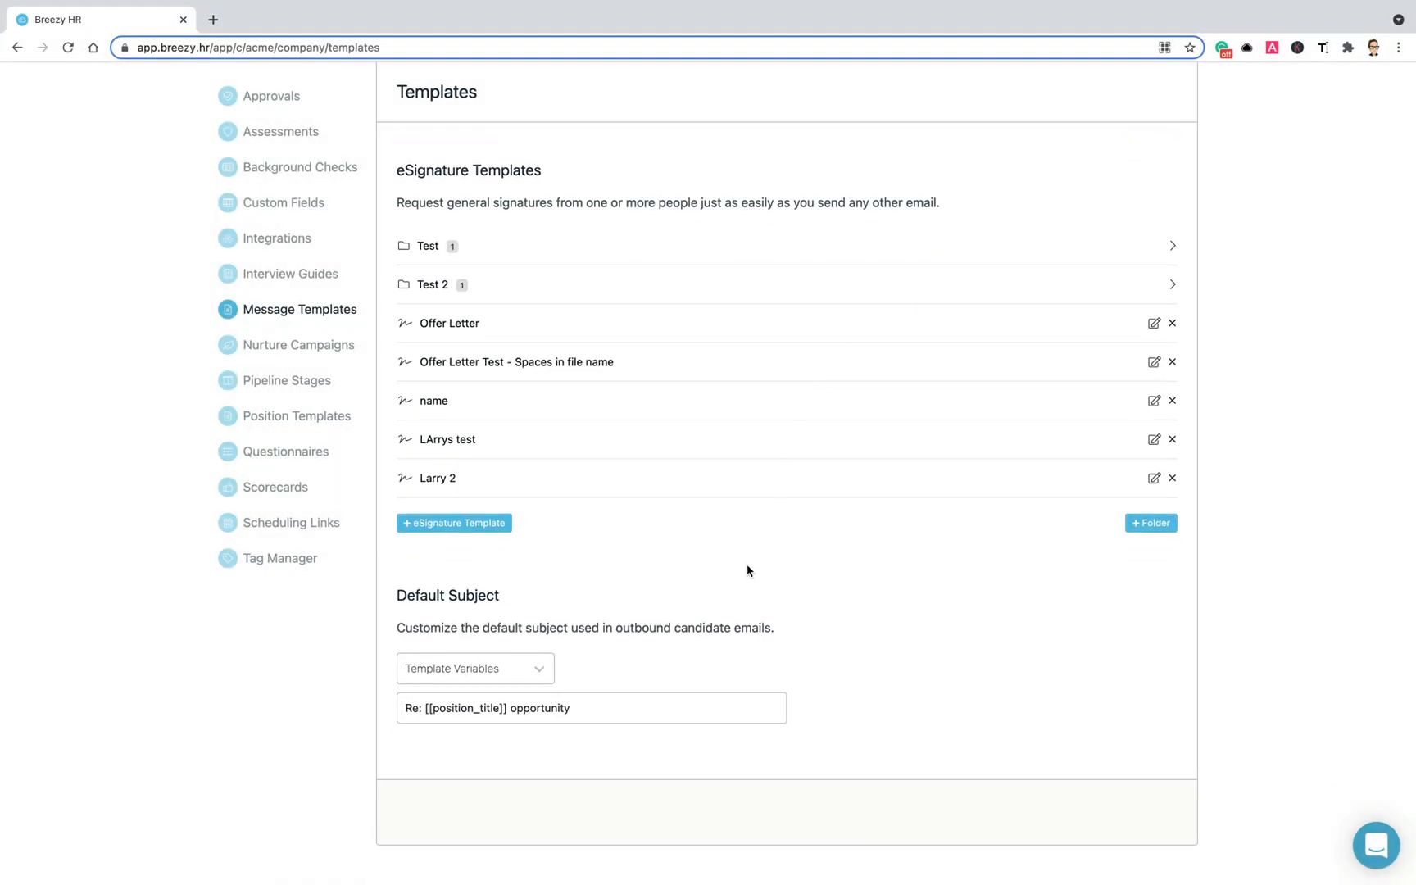
{"action": "left_click", "coordinate": [694, 704]}
{"action": "type", "text": "at"}
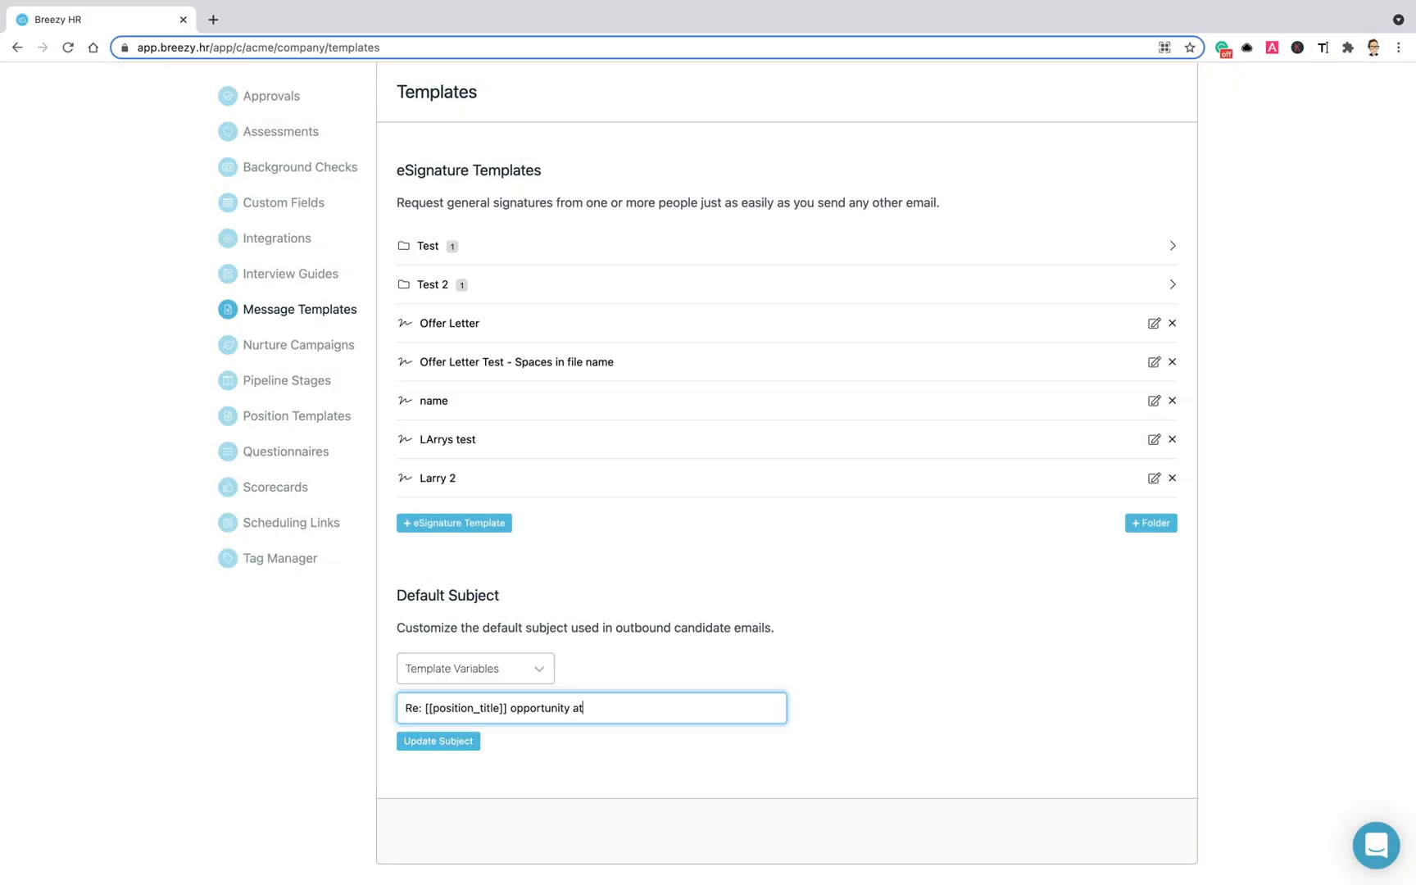
{"action": "left_click", "coordinate": [534, 672]}
{"action": "left_click", "coordinate": [493, 803]}
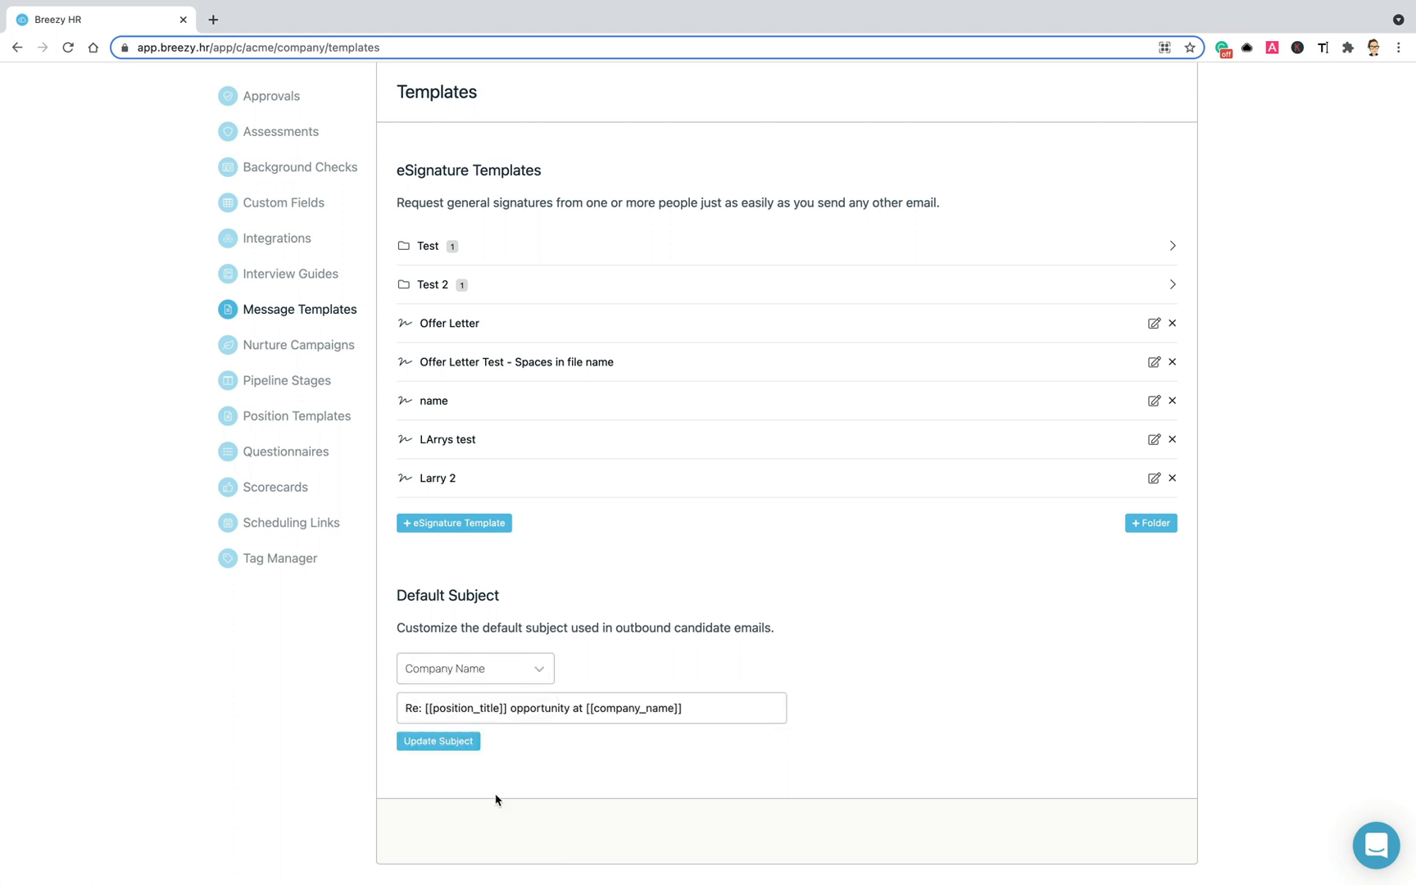
{"action": "left_click", "coordinate": [458, 741]}
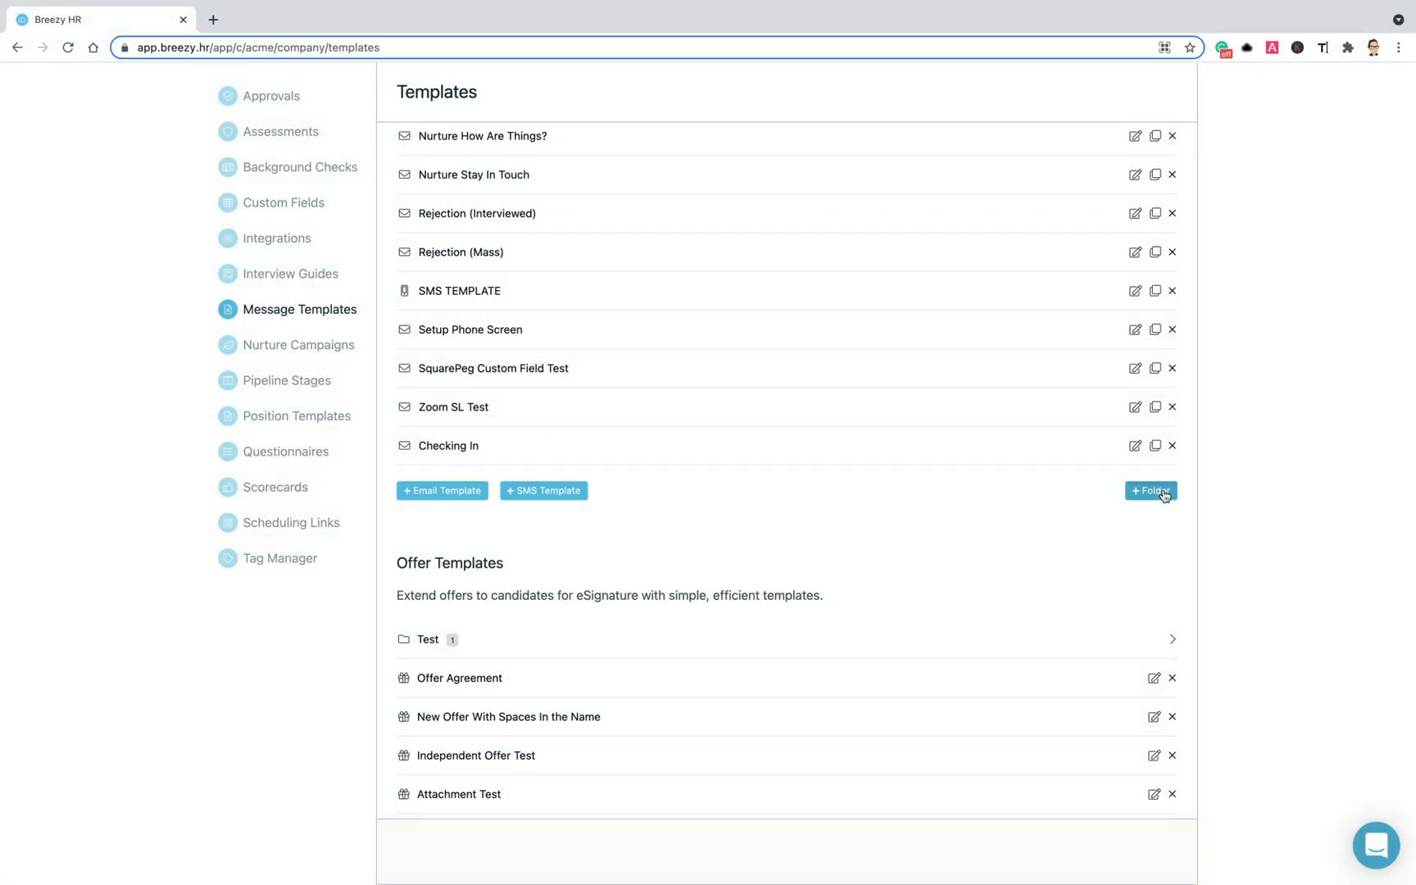
Add a message template folder named "Checking In Messages"
{"action": "left_click", "coordinate": [1164, 495]}
{"action": "left_click", "coordinate": [859, 162]}
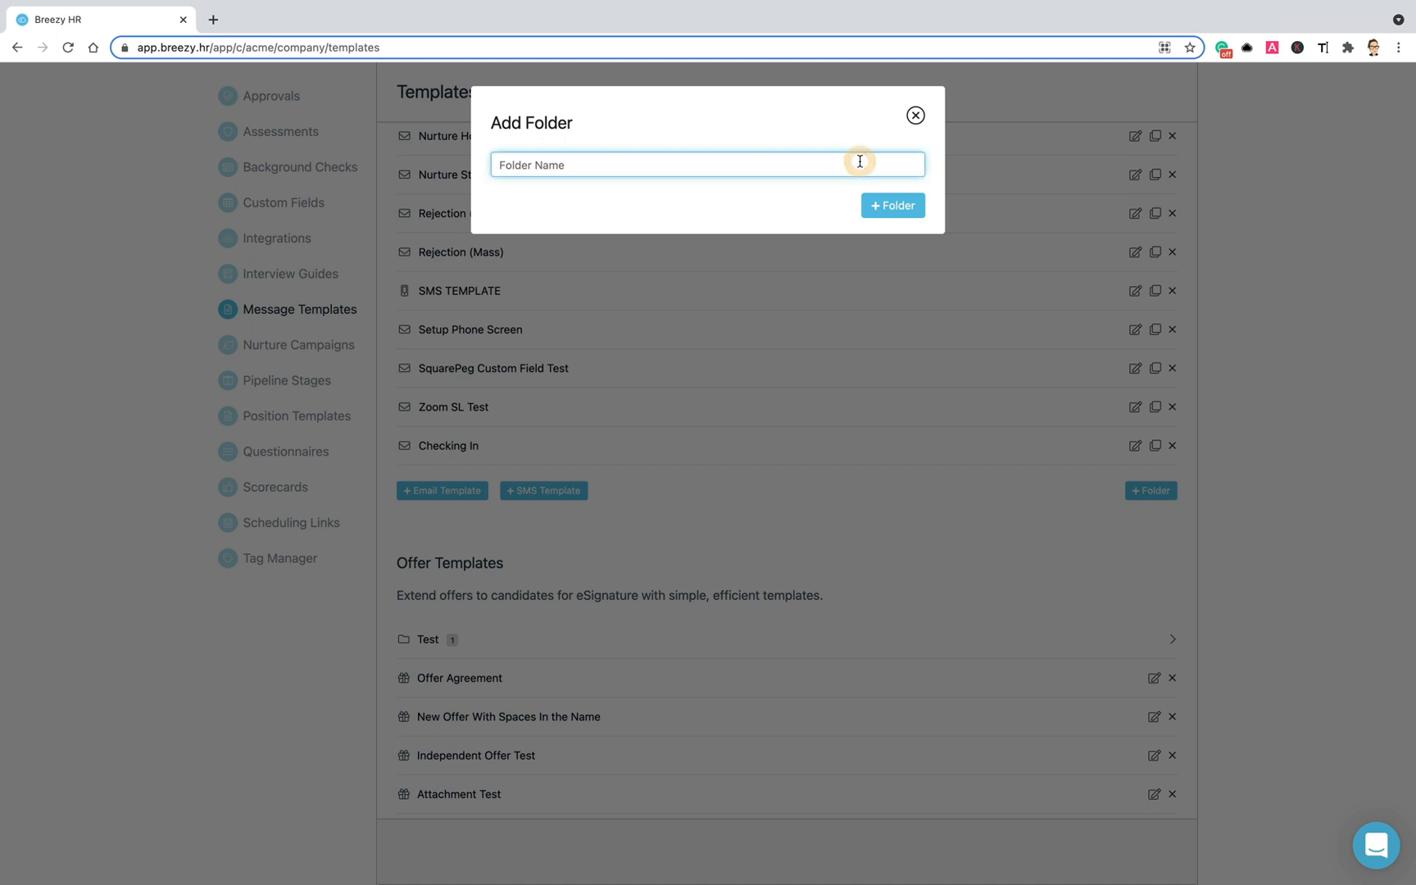
{"action": "type", "text": "Checking In Messages"}
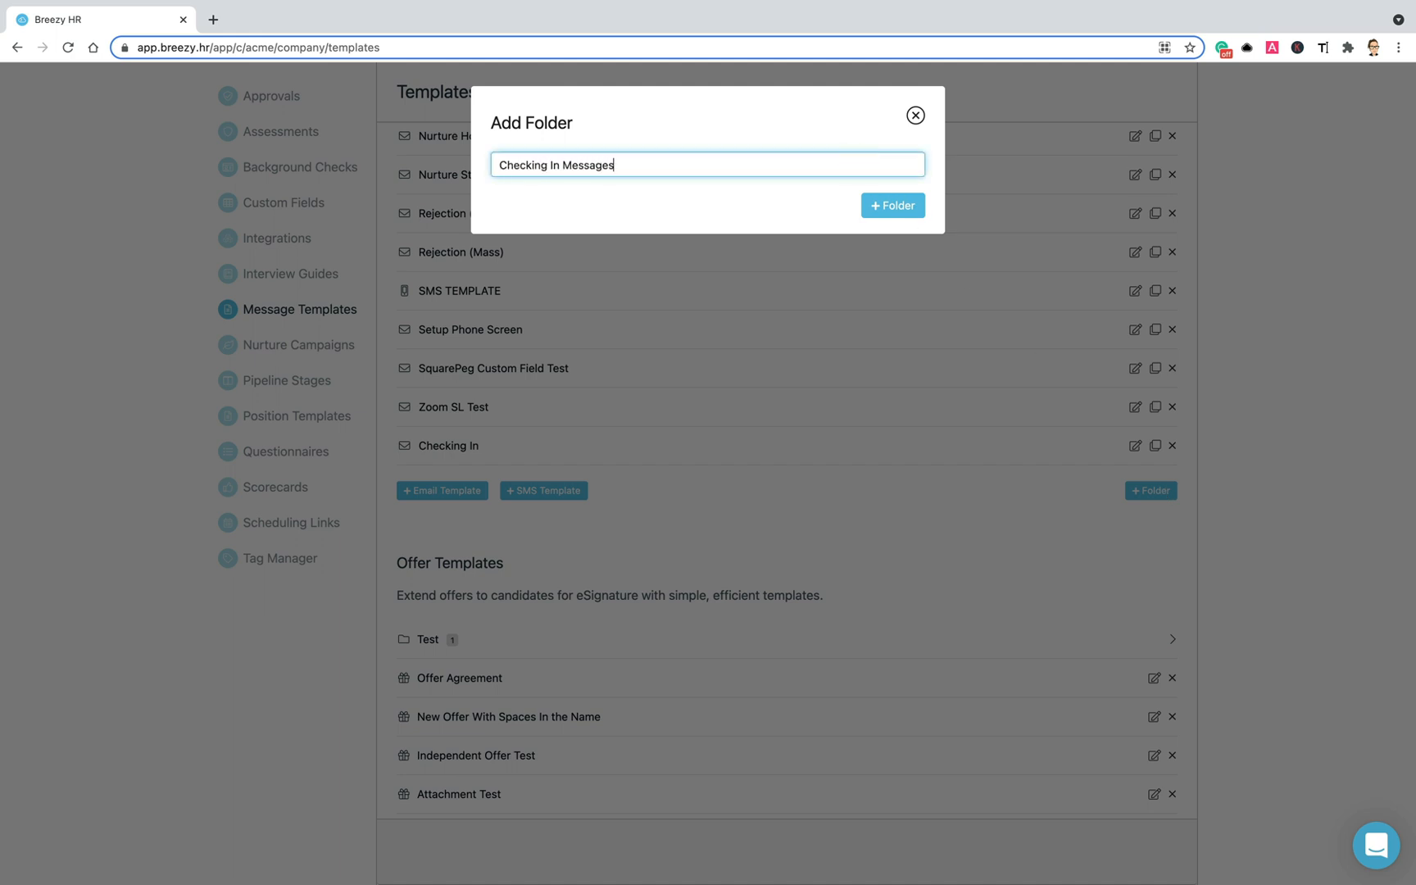
{"action": "left_click", "coordinate": [893, 206]}
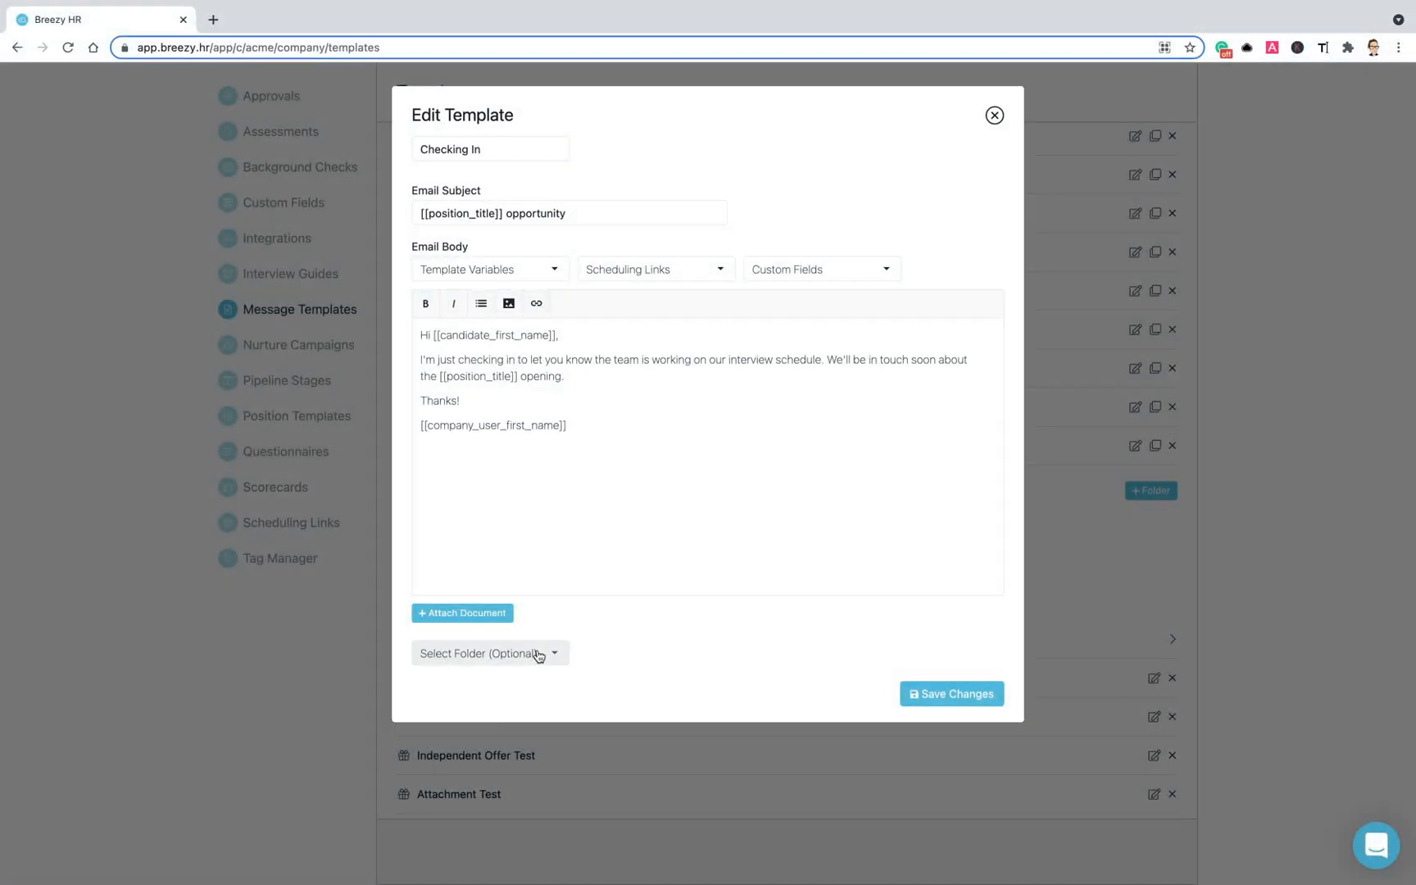
Assign the Checking In template to the Checking In Messages folder and save the template
{"action": "left_click", "coordinate": [537, 652]}
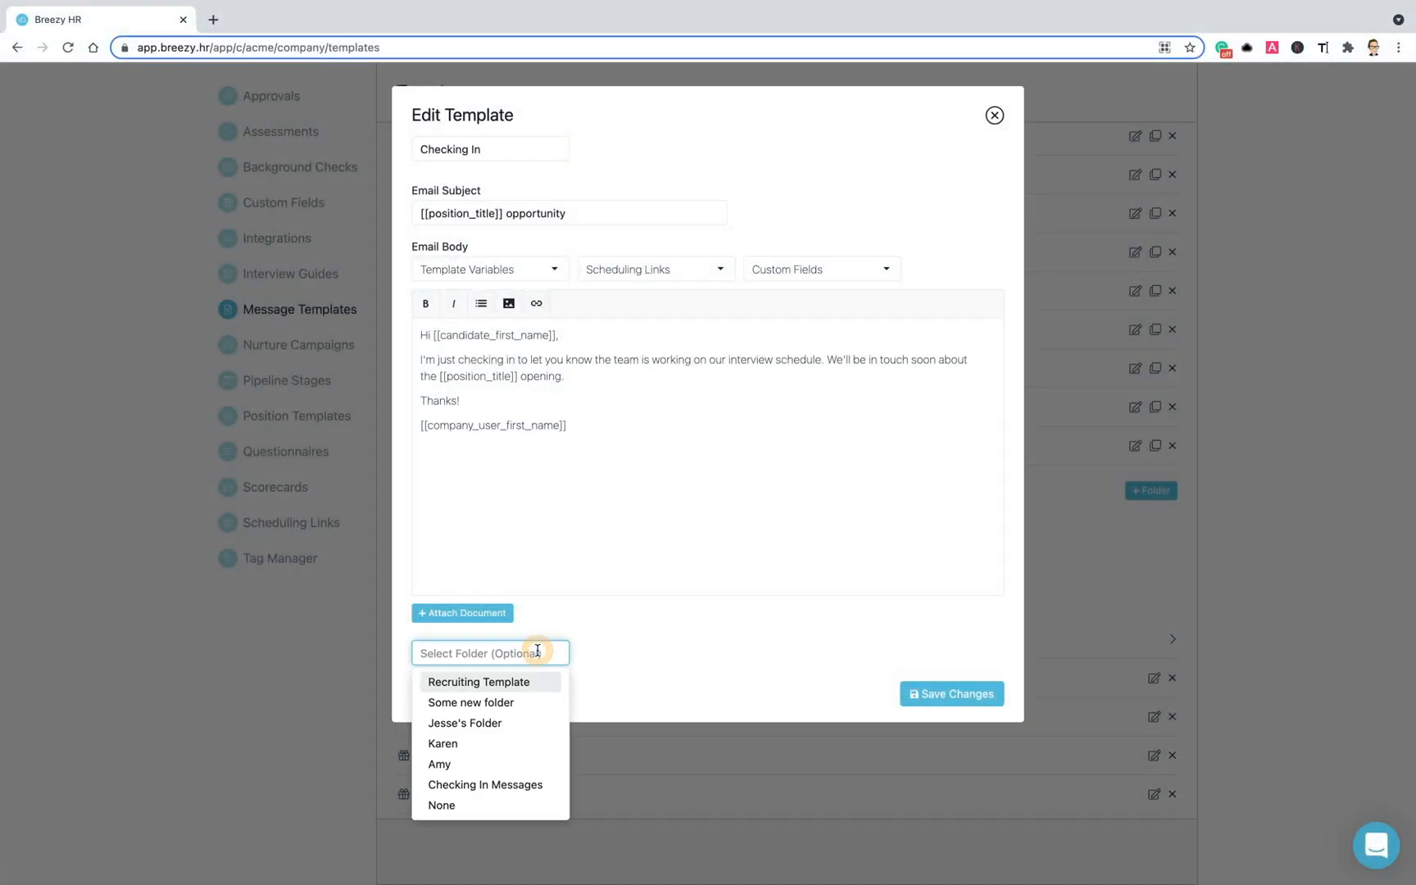
{"action": "left_click", "coordinate": [515, 785]}
{"action": "left_click", "coordinate": [916, 694]}
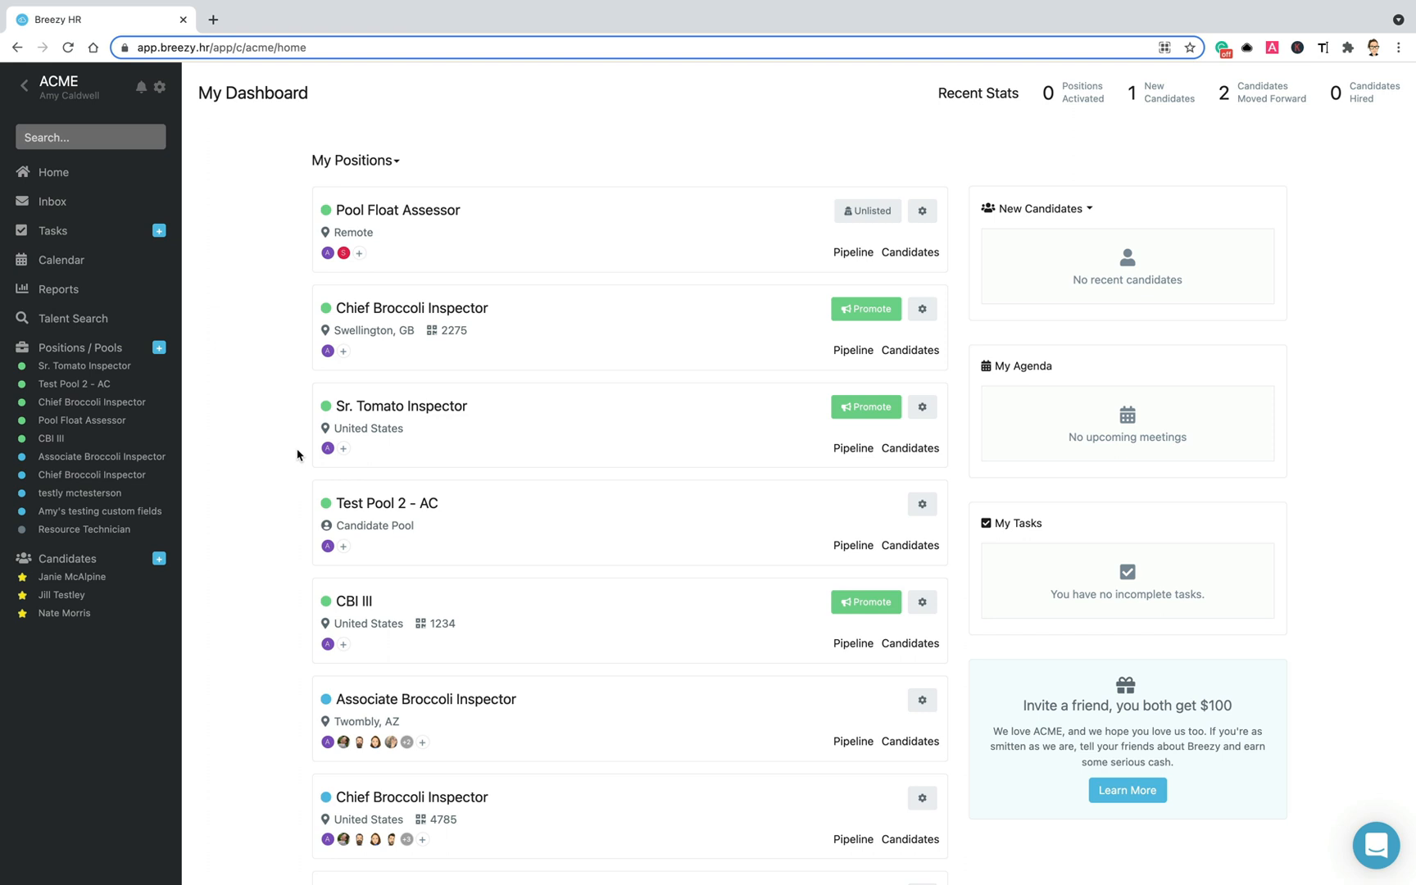
Start a new email to the first candidate in the Schedule Interview stage of the Pool Float Assessor position
{"action": "left_click", "coordinate": [449, 225]}
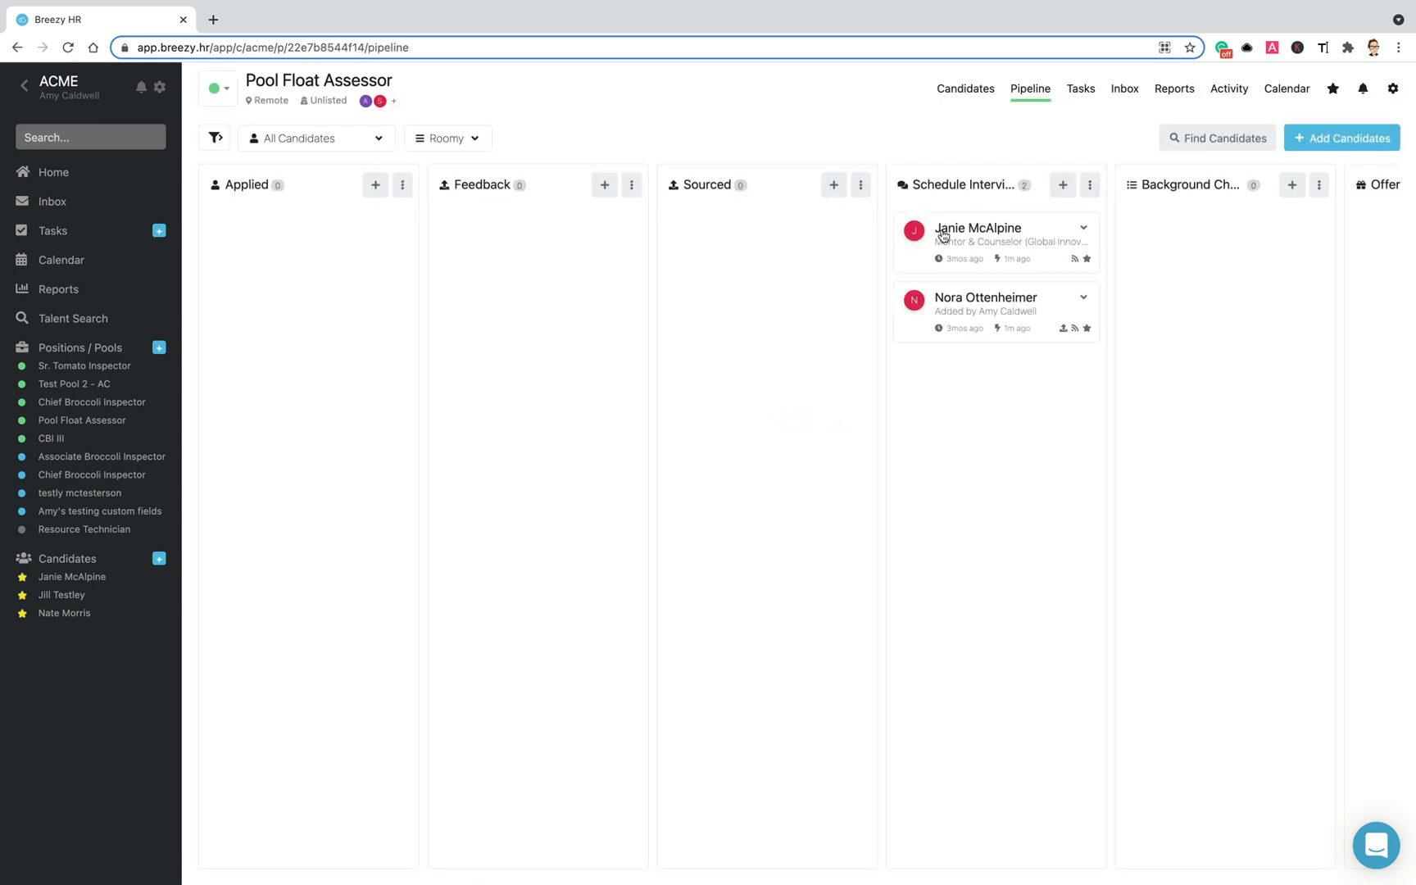
{"action": "left_click", "coordinate": [943, 236]}
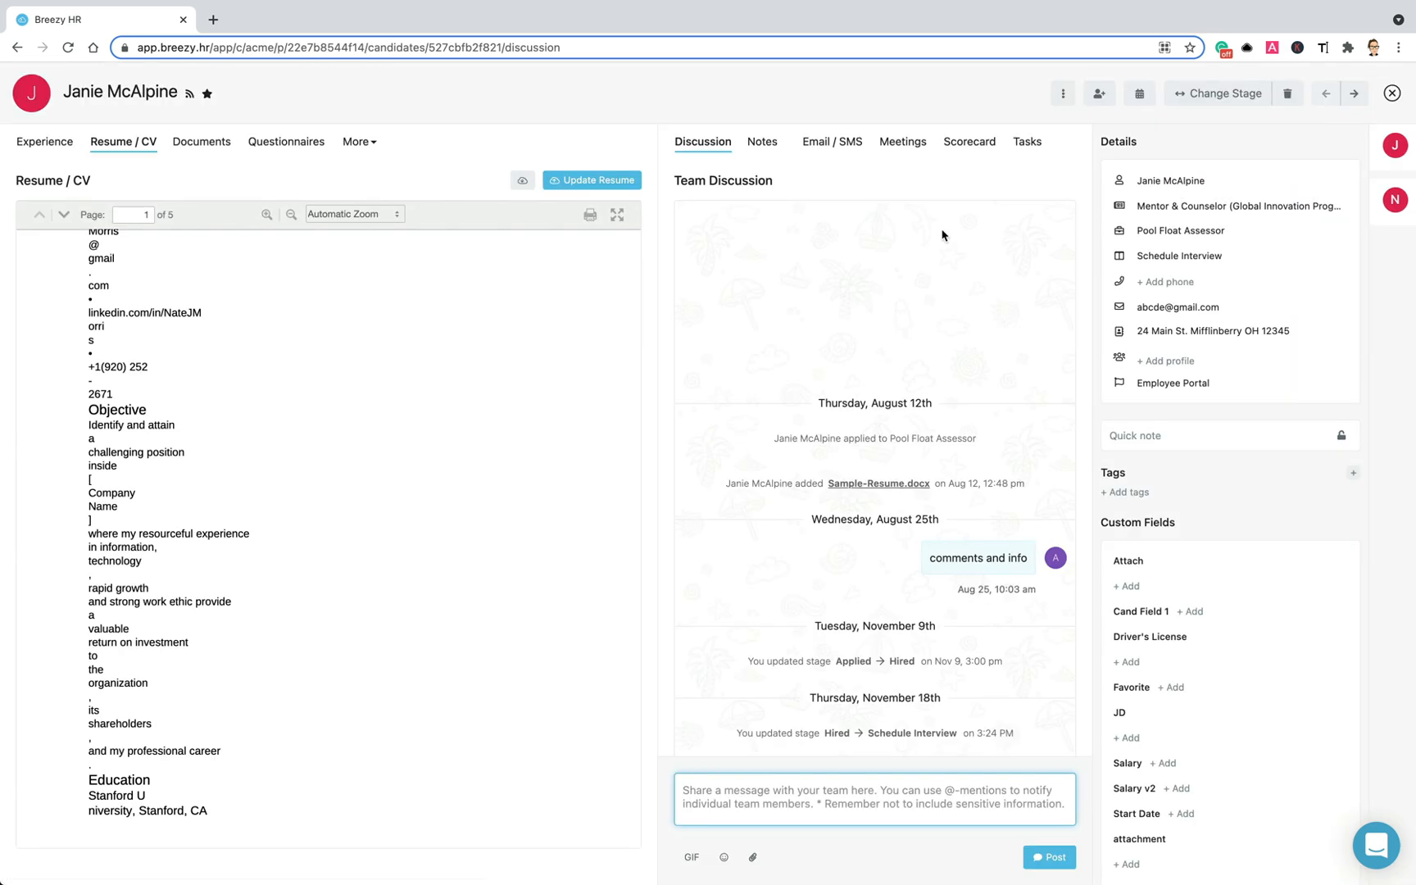
{"action": "left_click", "coordinate": [831, 143]}
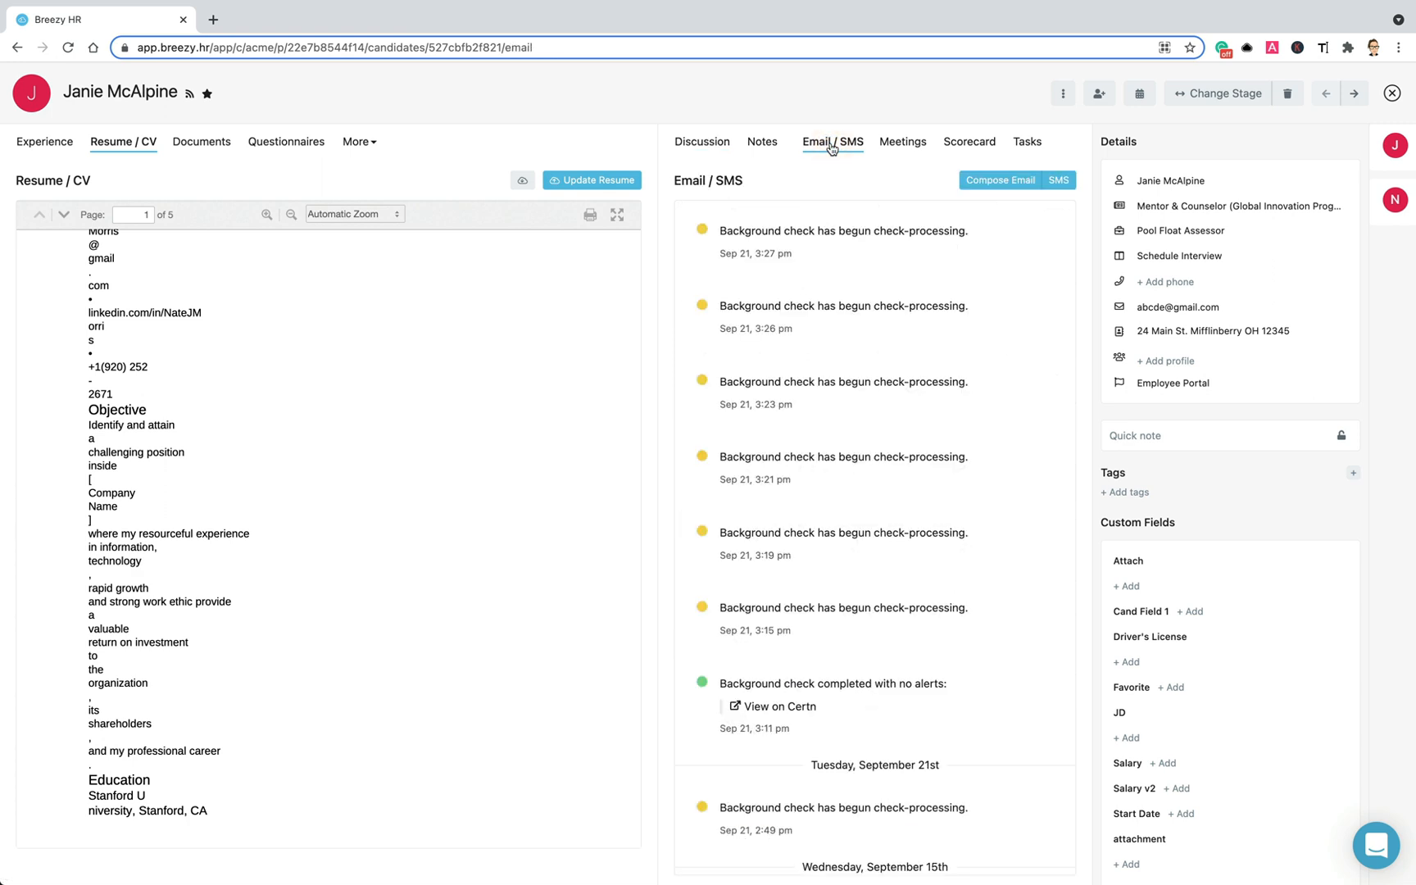
{"action": "left_click", "coordinate": [975, 189]}
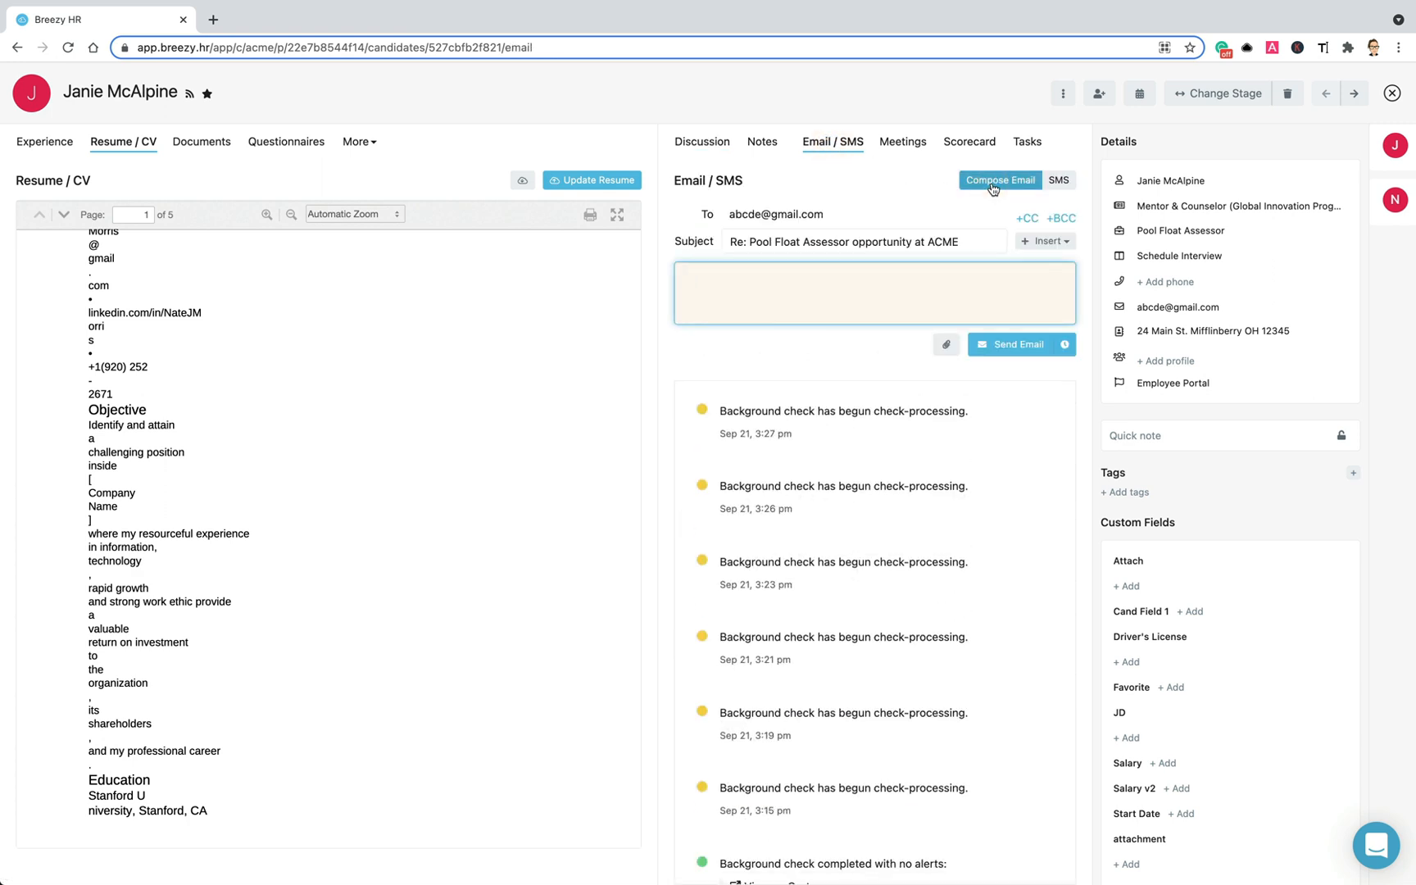
Insert the Checking In template from the Checking In Messages folder into the candidate email and send it
{"action": "left_click", "coordinate": [1034, 248]}
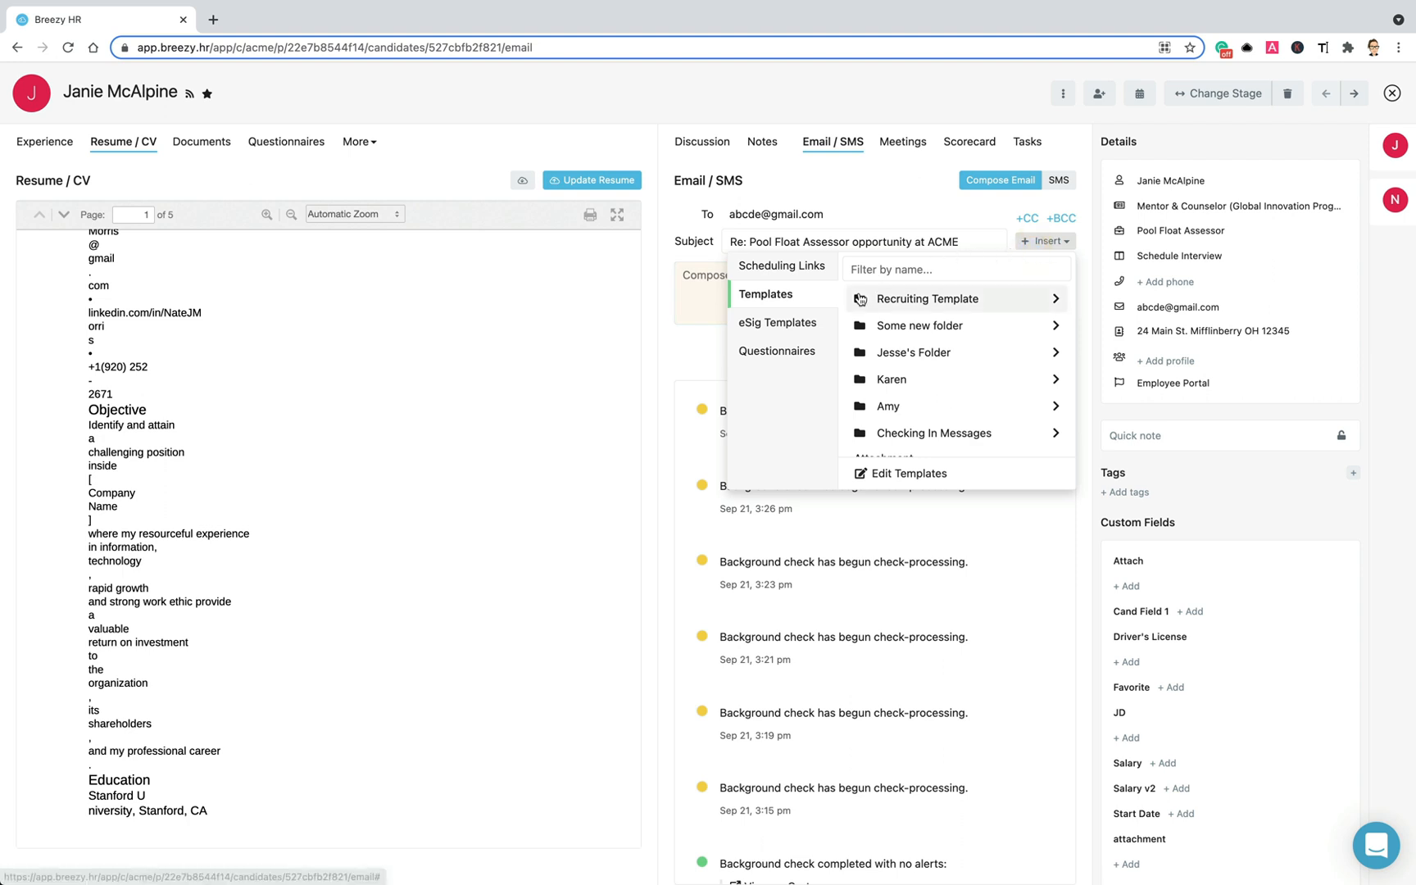
{"action": "left_click", "coordinate": [899, 440]}
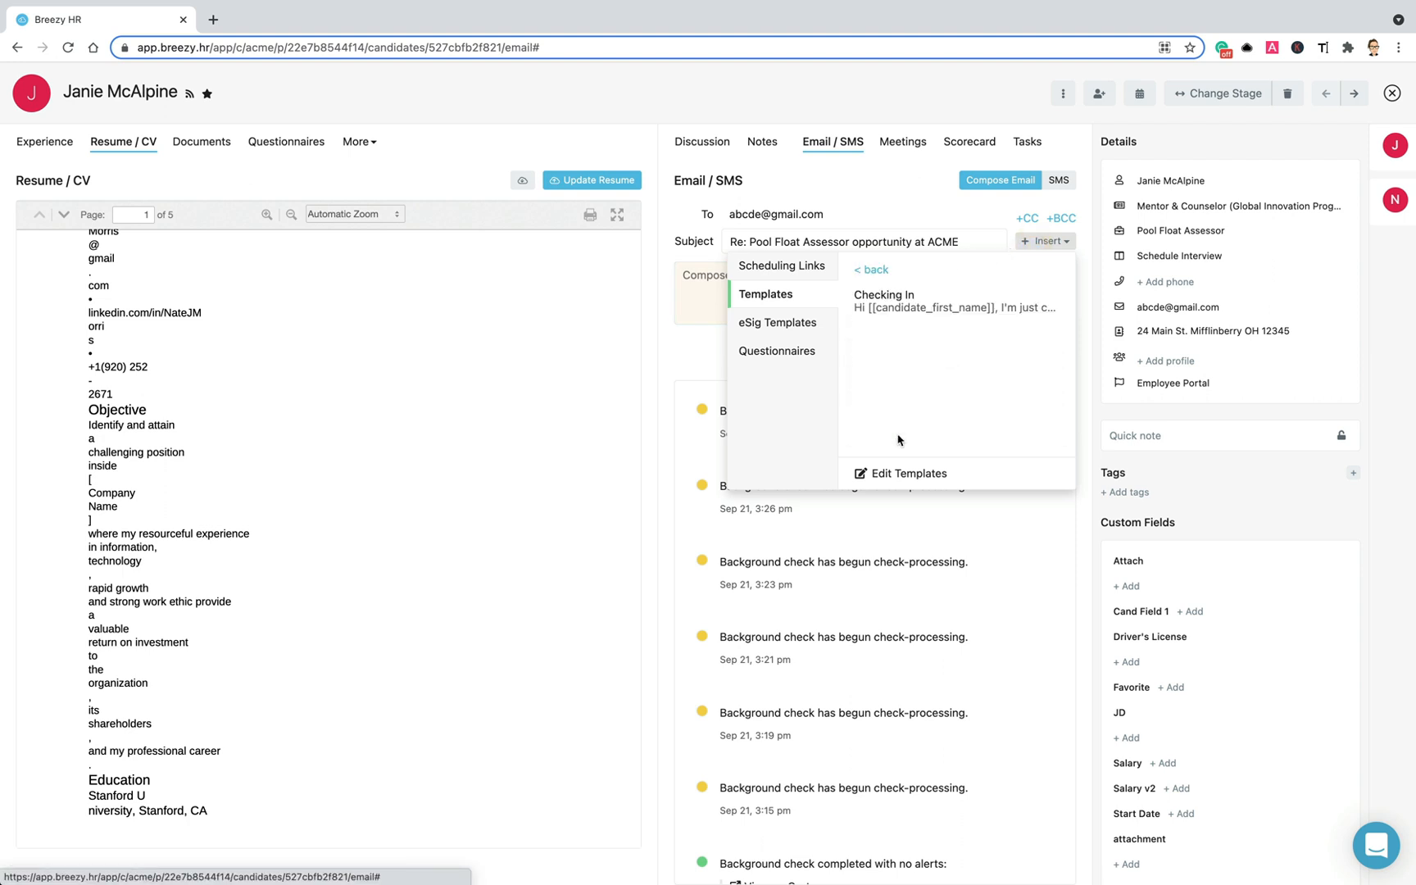
{"action": "left_click", "coordinate": [889, 303]}
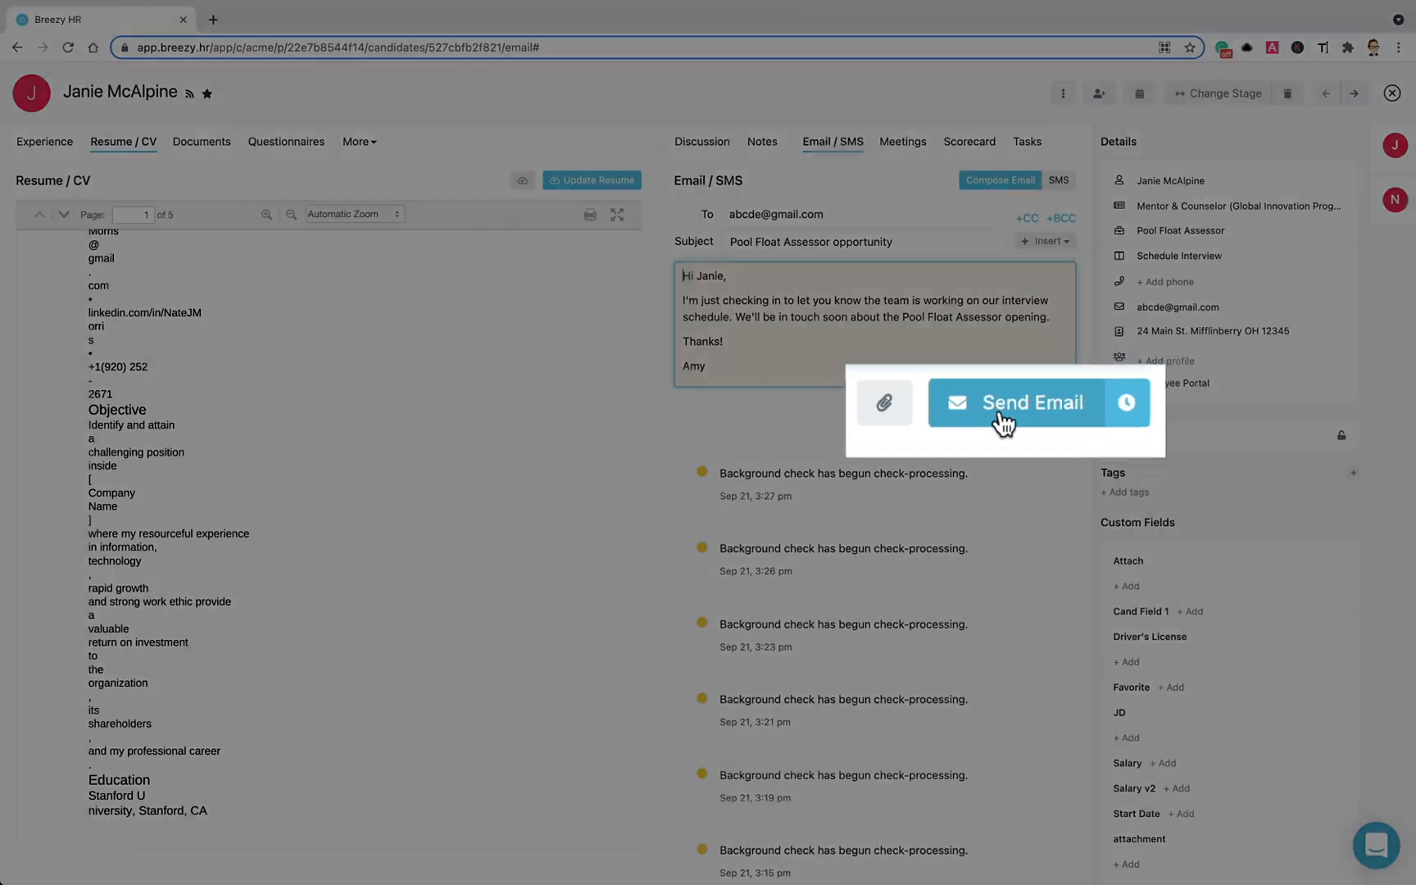
{"action": "left_click", "coordinate": [1004, 414]}
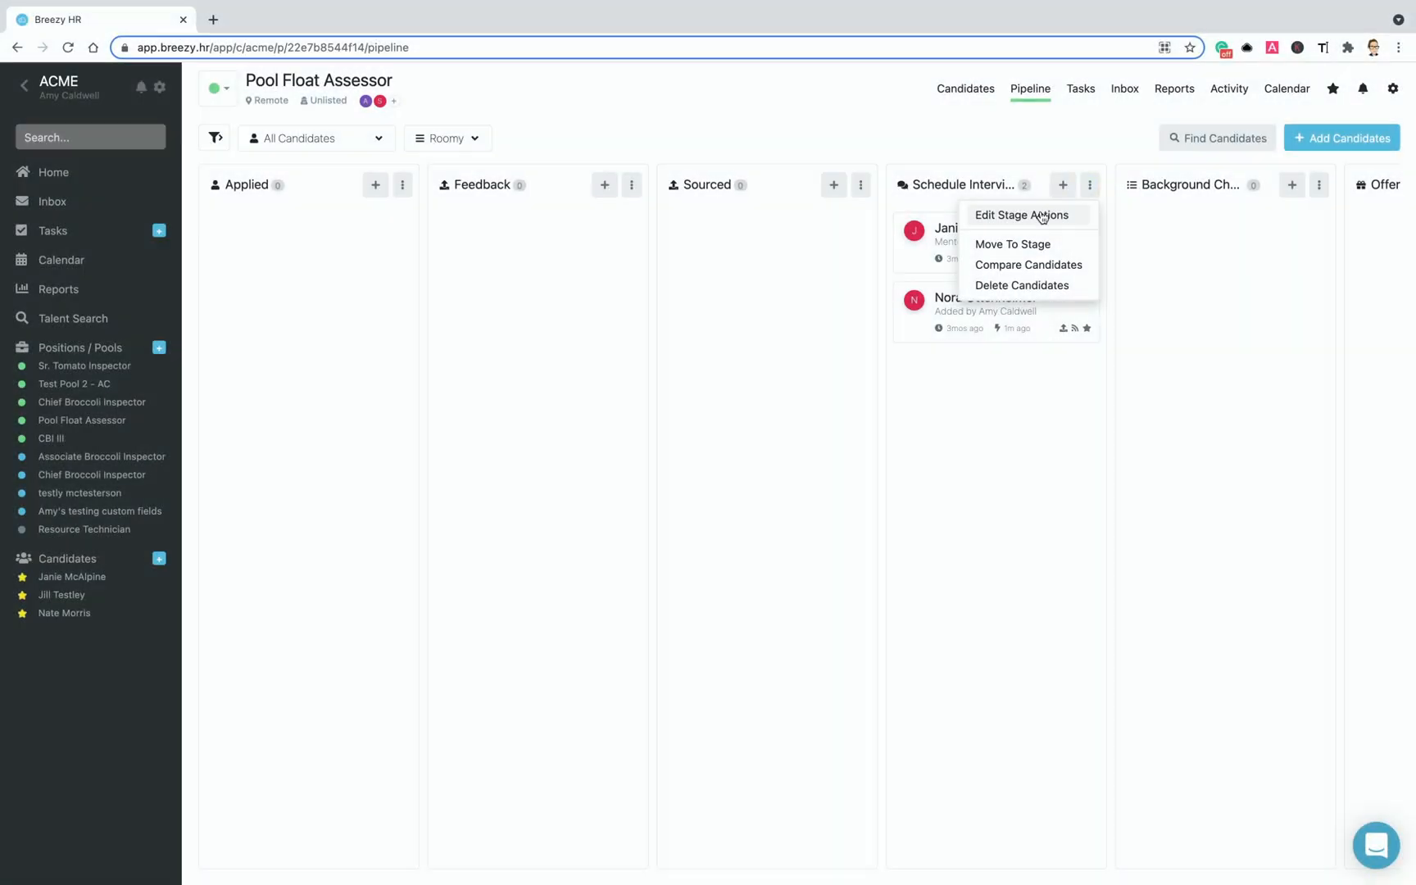
Add a Send Email/SMS stage action to the Schedule Interview stage, using the Checking In template
{"action": "left_click", "coordinate": [1041, 213]}
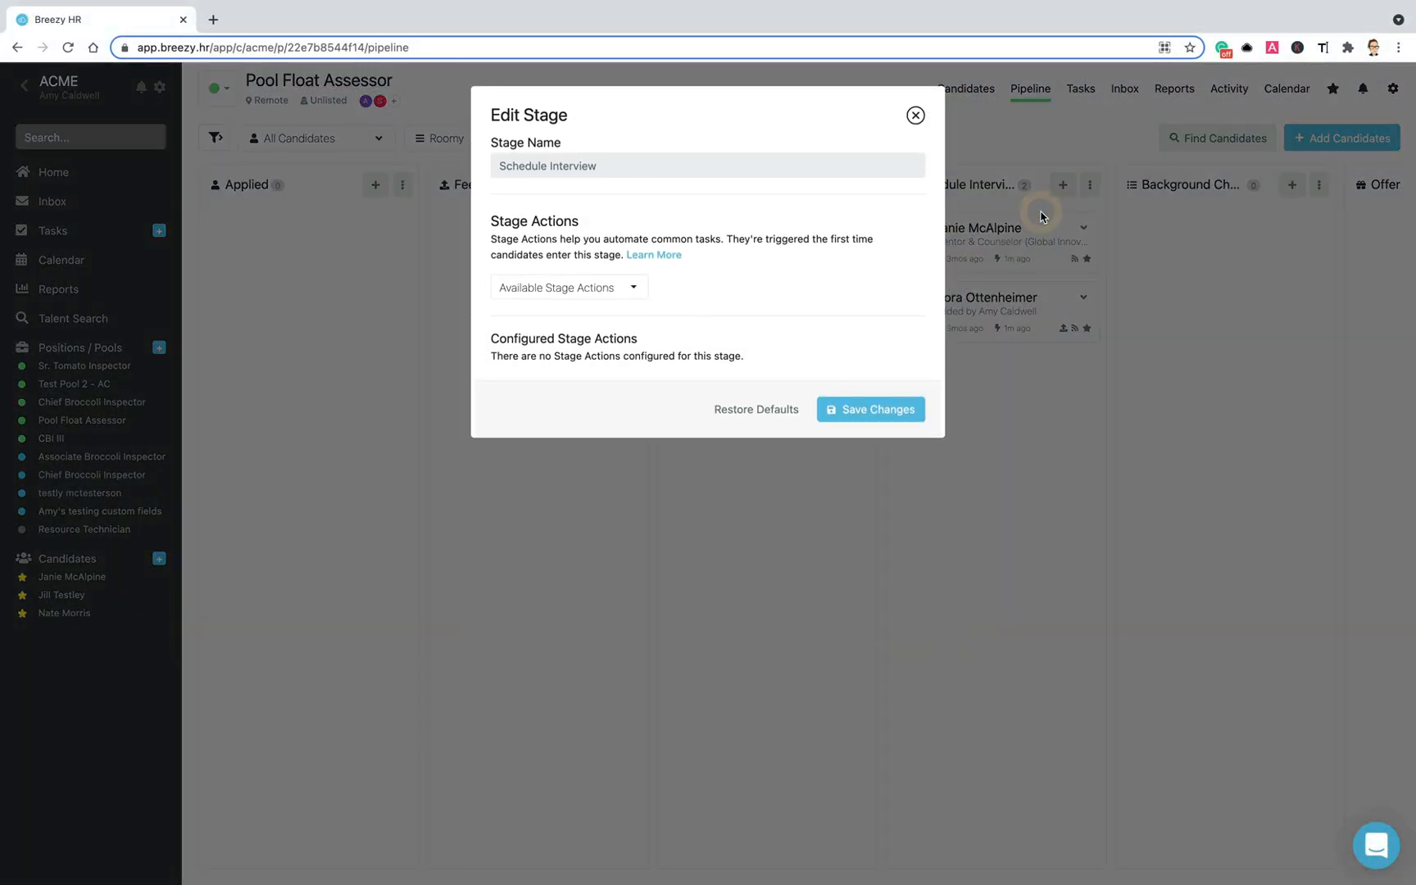
{"action": "left_click", "coordinate": [633, 288]}
{"action": "left_click", "coordinate": [566, 316]}
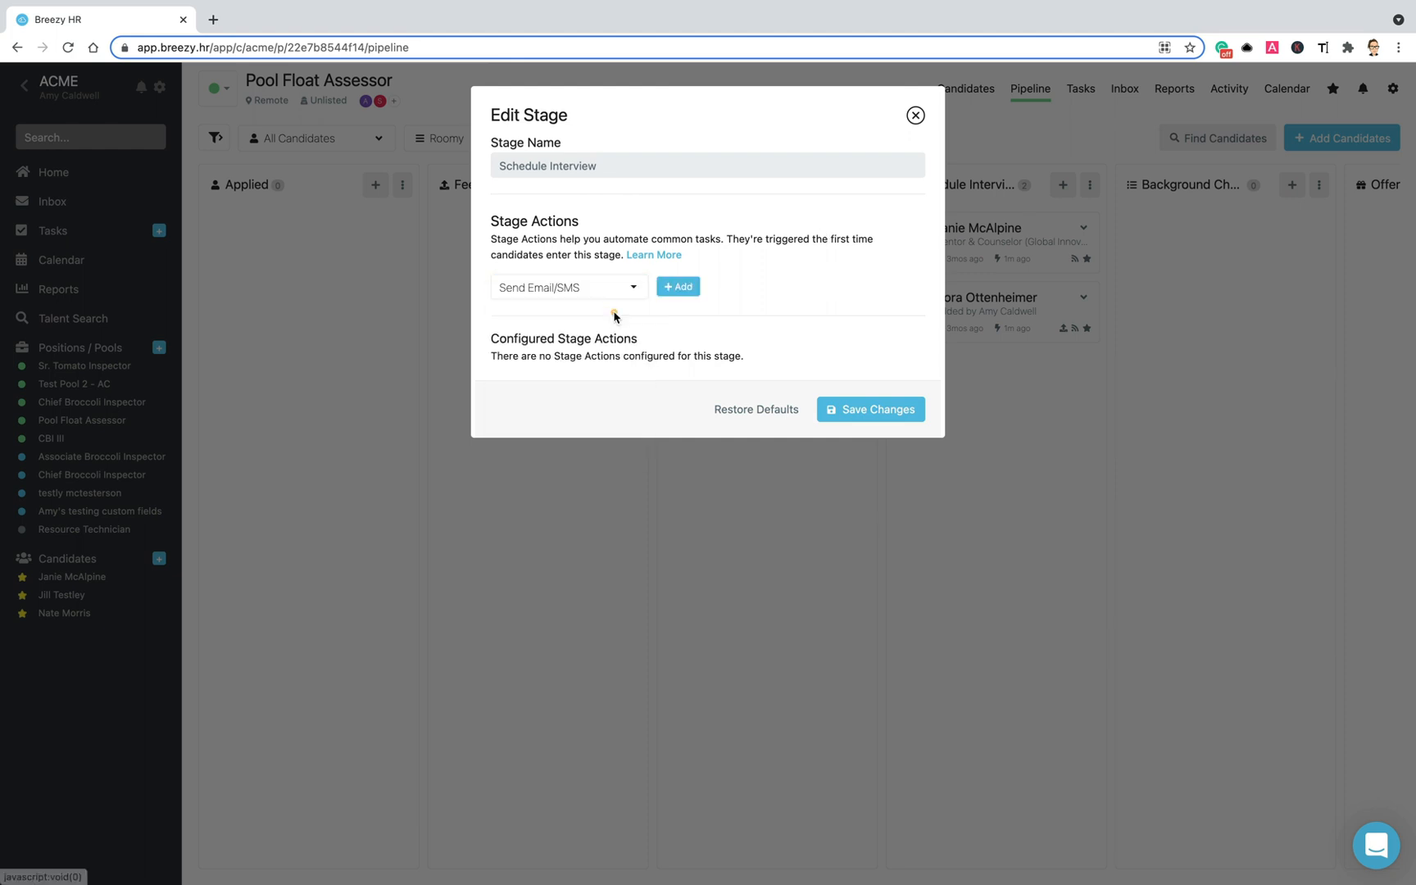
{"action": "left_click", "coordinate": [677, 286]}
{"action": "left_click", "coordinate": [598, 420]}
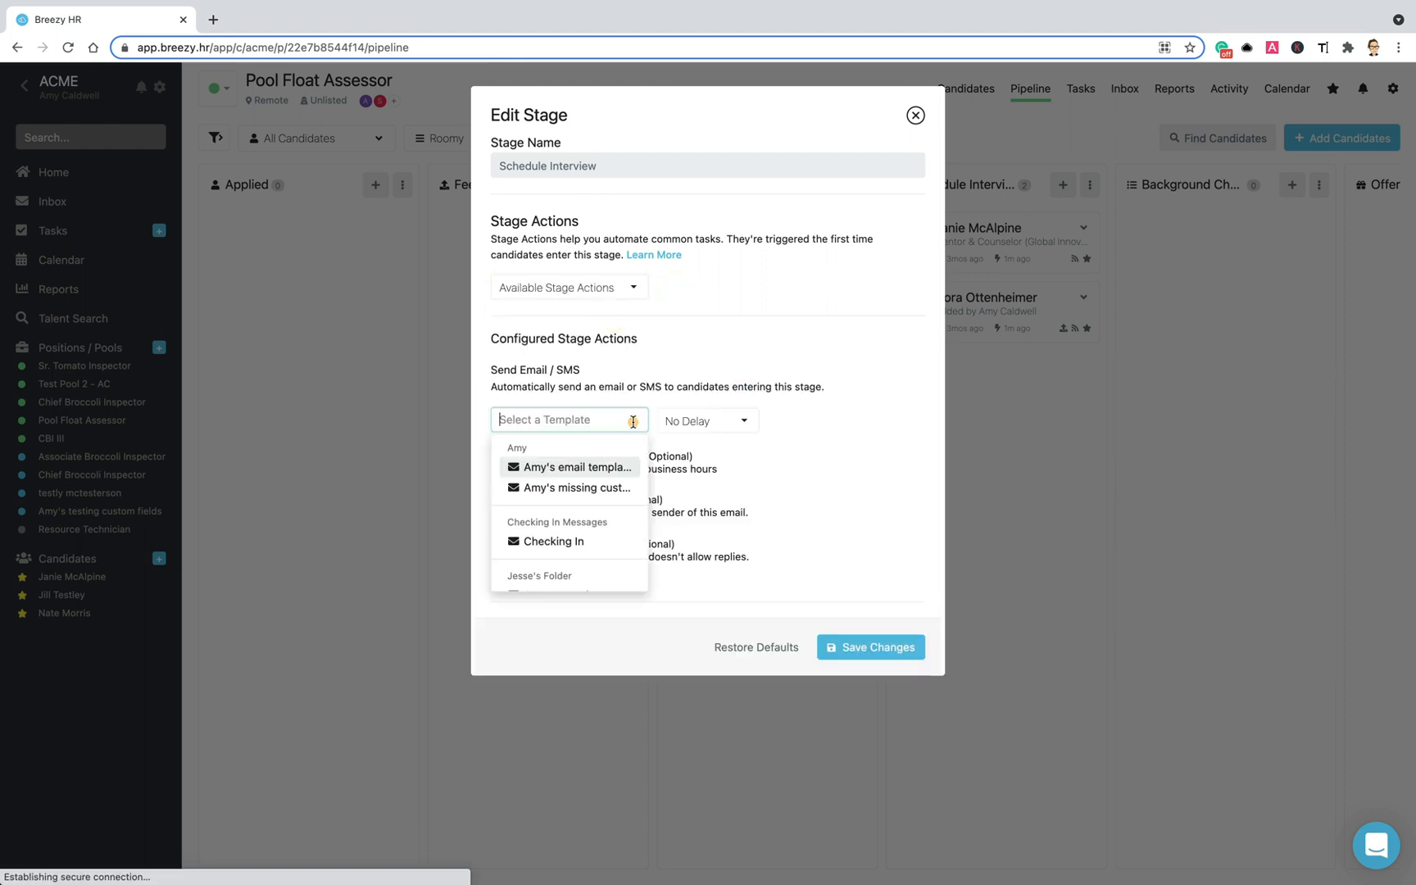
{"action": "left_click", "coordinate": [584, 541]}
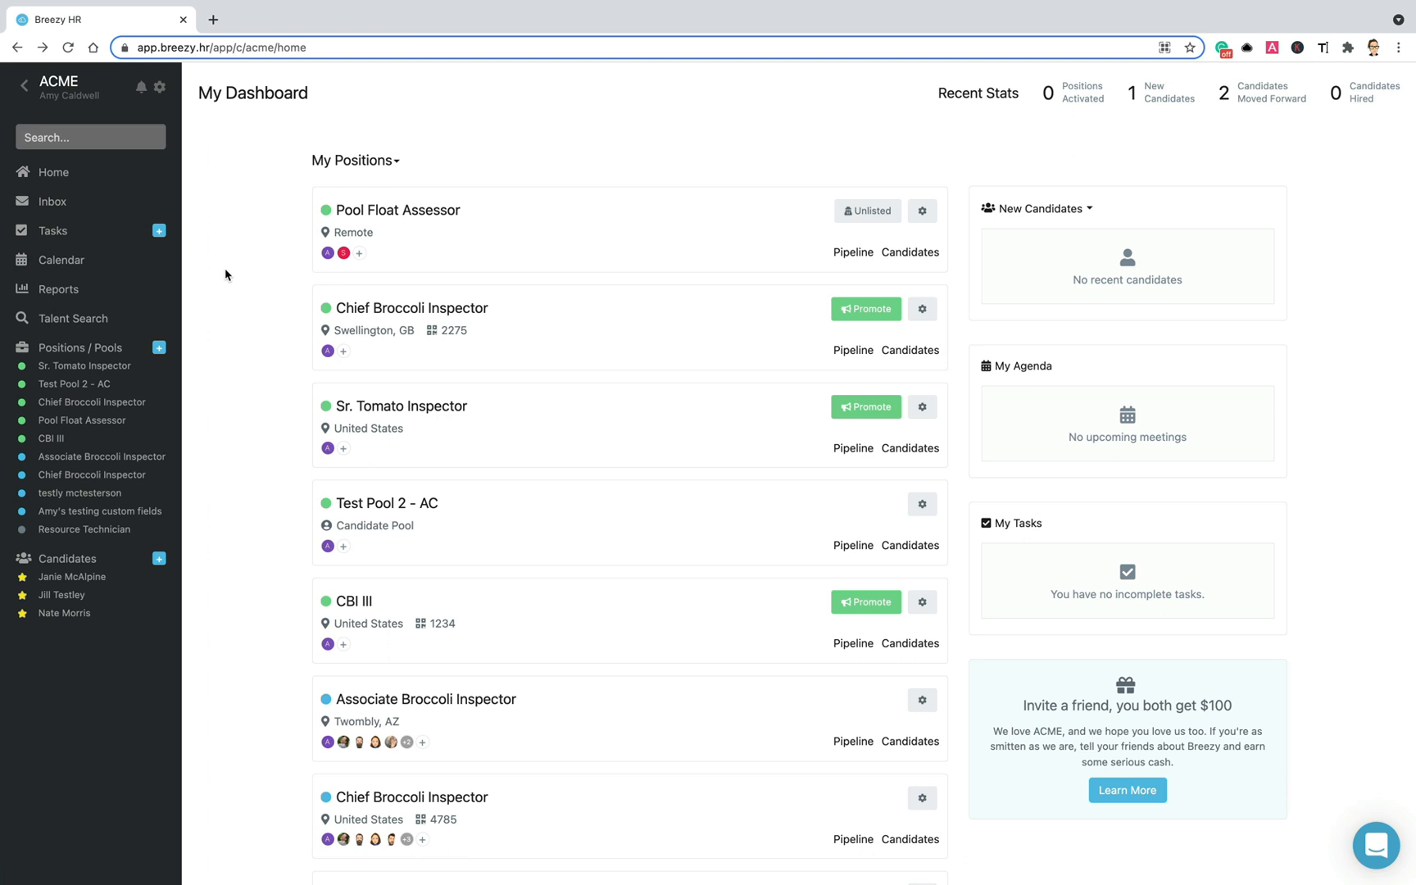
Open the Drywall Technique questionnaire for editing from the recruiting preferences and show its email template
{"action": "left_click", "coordinate": [160, 88]}
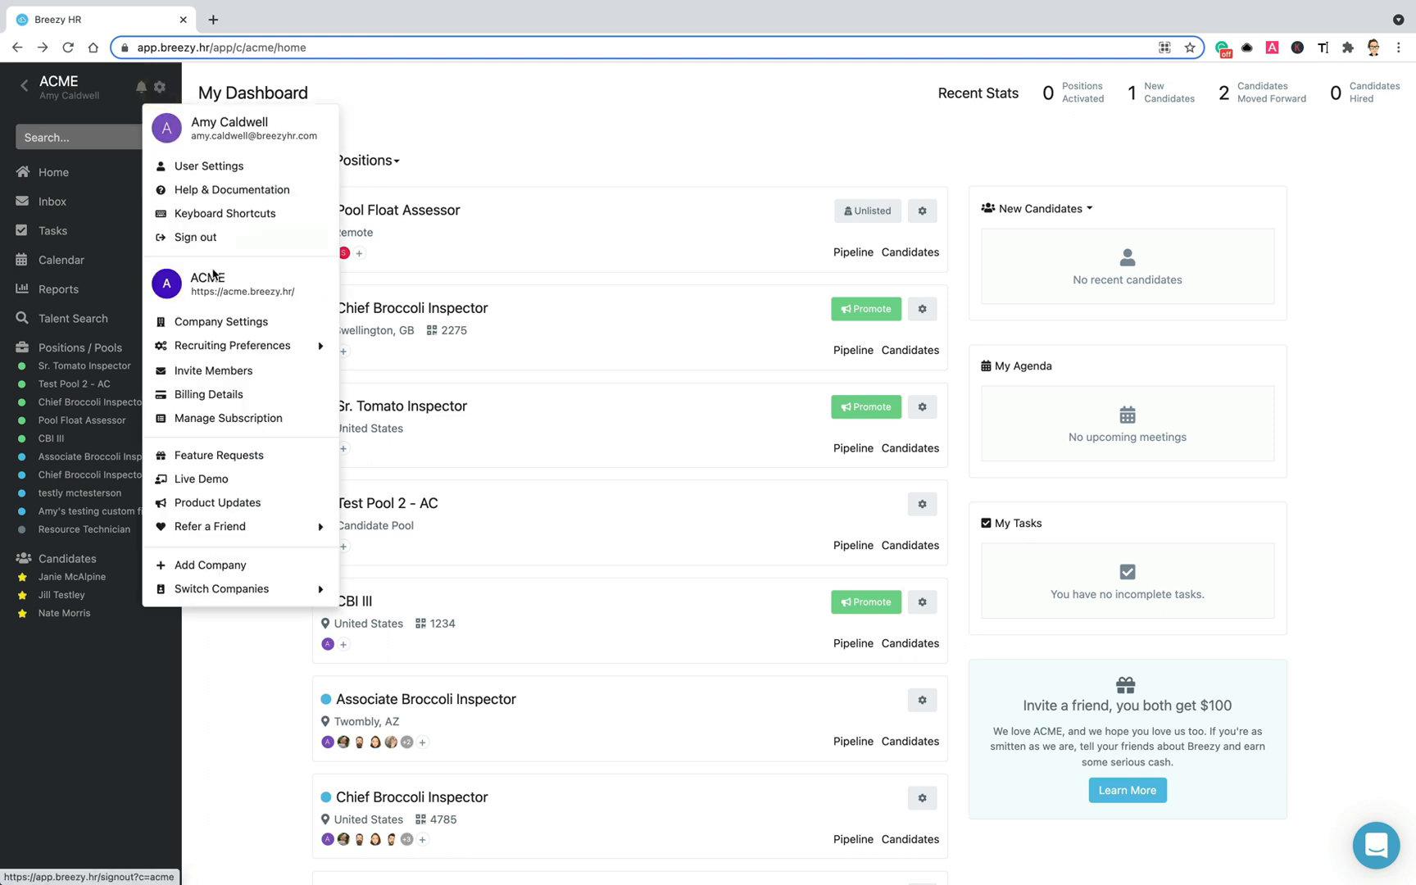
{"action": "mouse_move", "coordinate": [250, 346]}
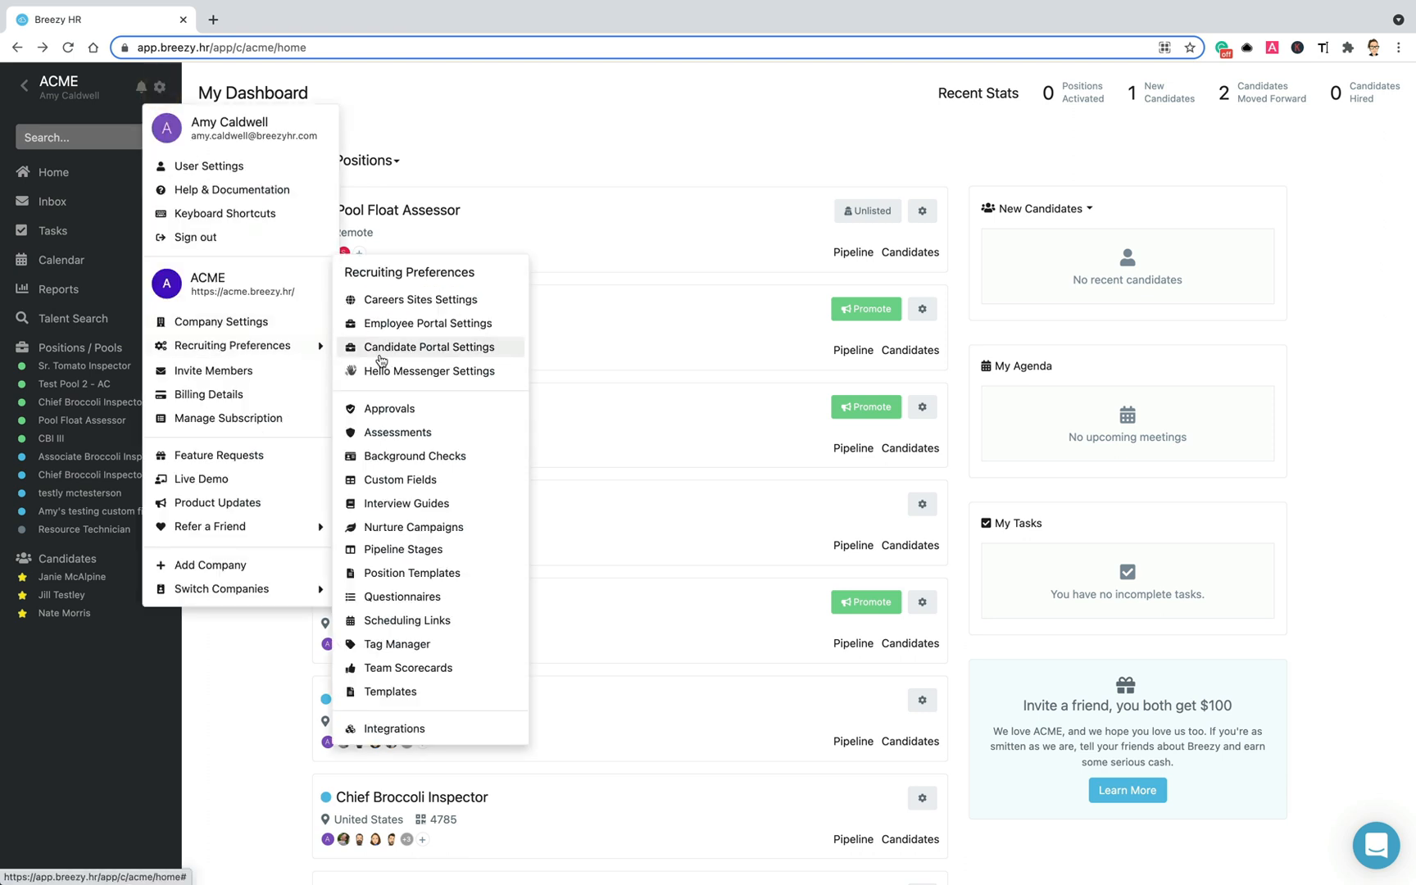
{"action": "left_click", "coordinate": [391, 597]}
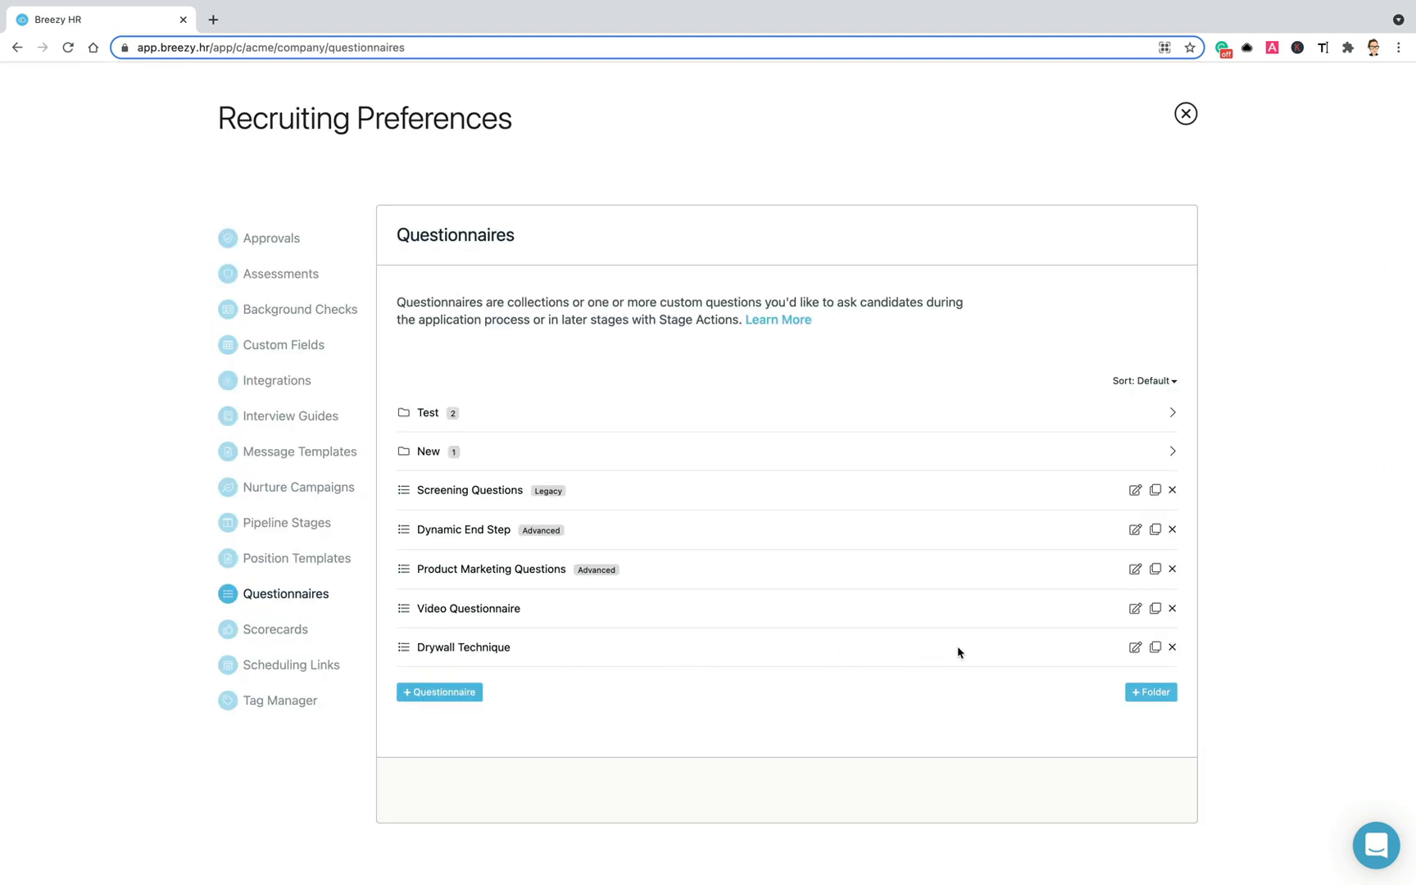
{"action": "left_click", "coordinate": [1134, 648]}
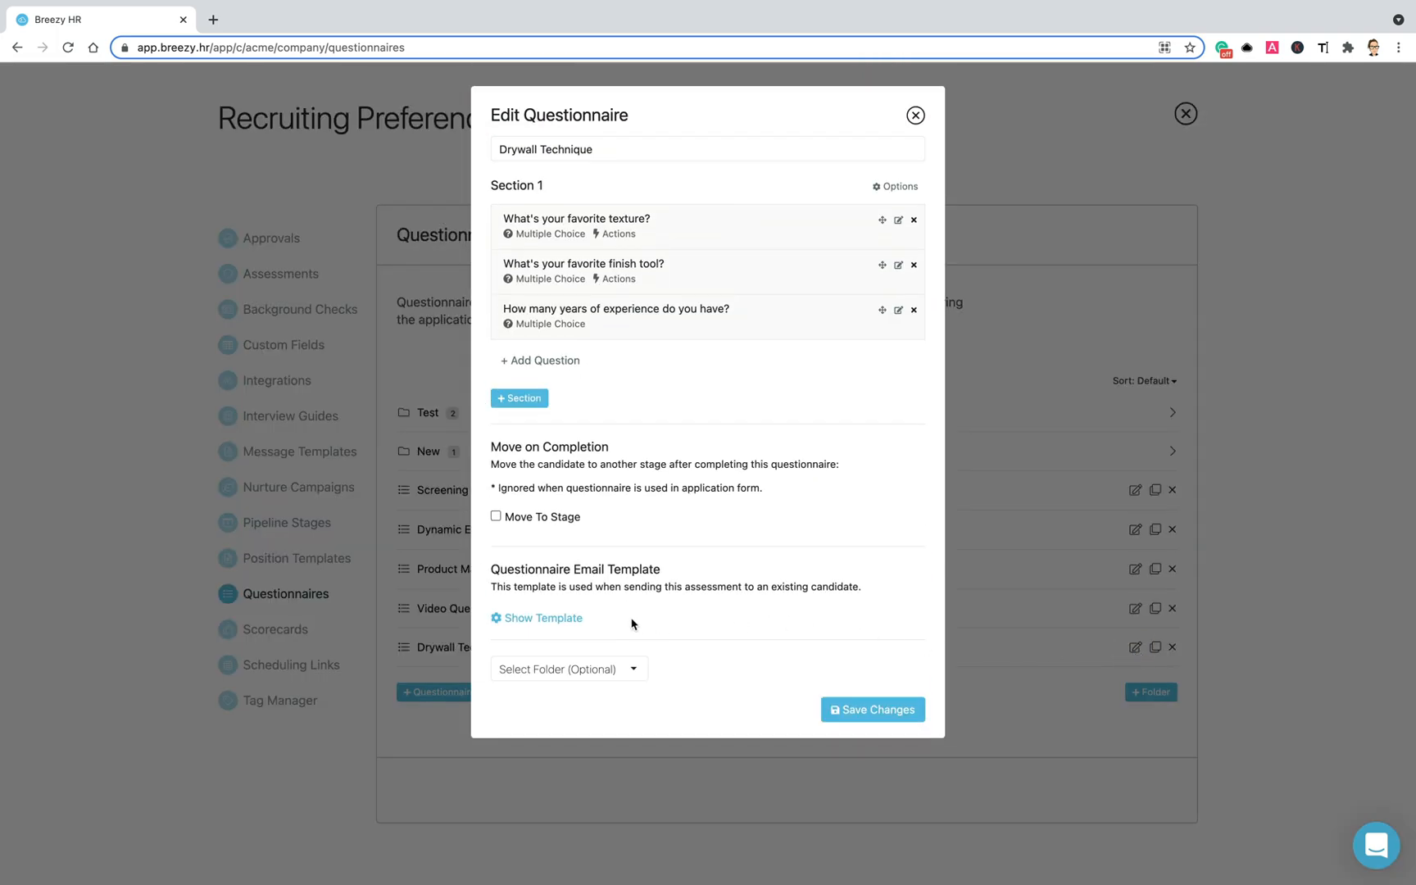
{"action": "left_click", "coordinate": [573, 619]}
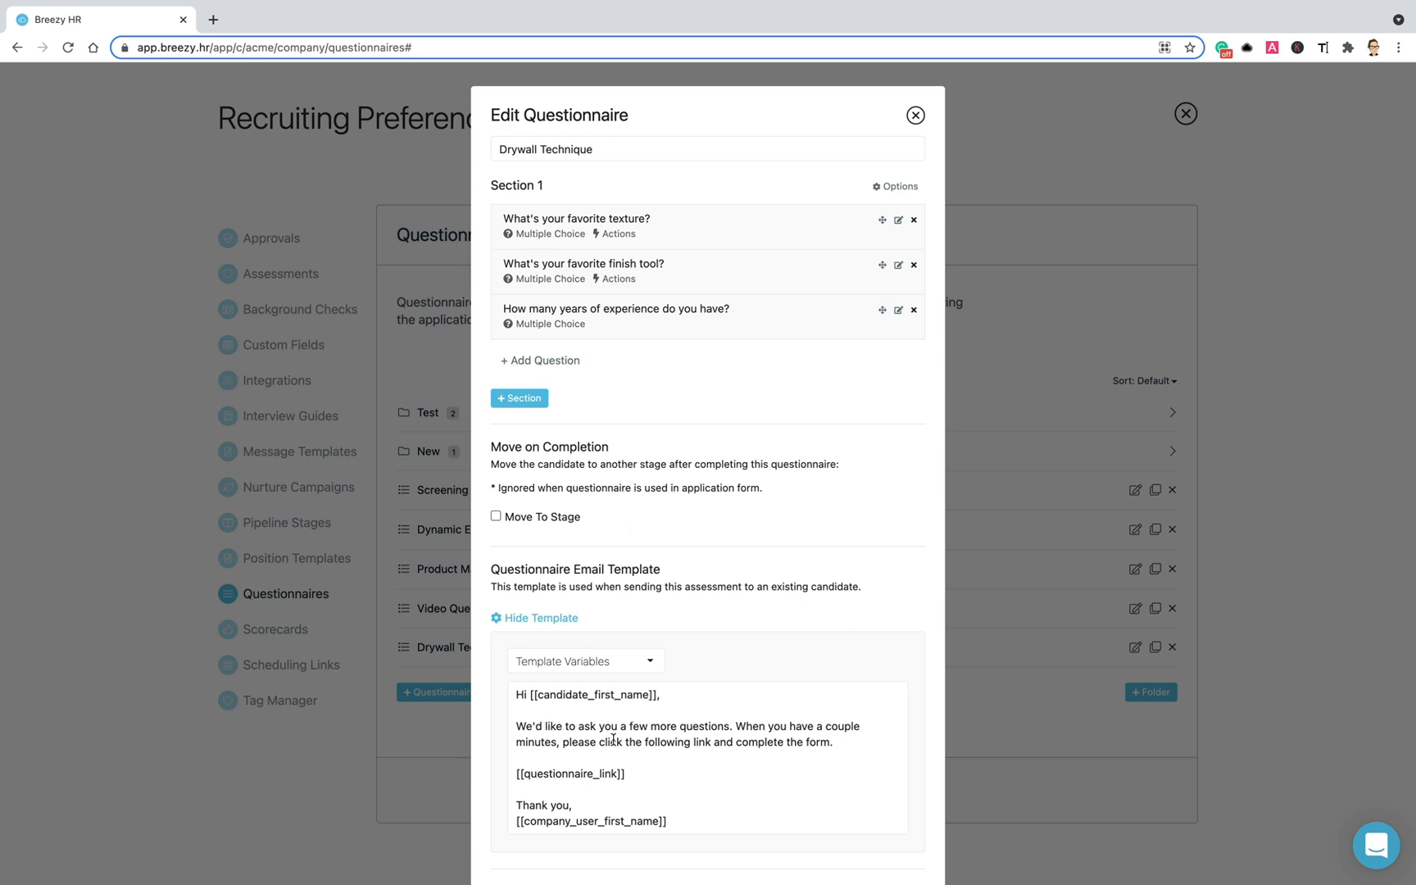
Change the questionnaire email's "Thank you," closing to "Thanks, we're looking forward to your reply!" and save the questionnaire
{"action": "scroll", "coordinate": [613, 739], "scroll_direction": "down", "scroll_amount": 3}
{"action": "left_click", "coordinate": [584, 702]}
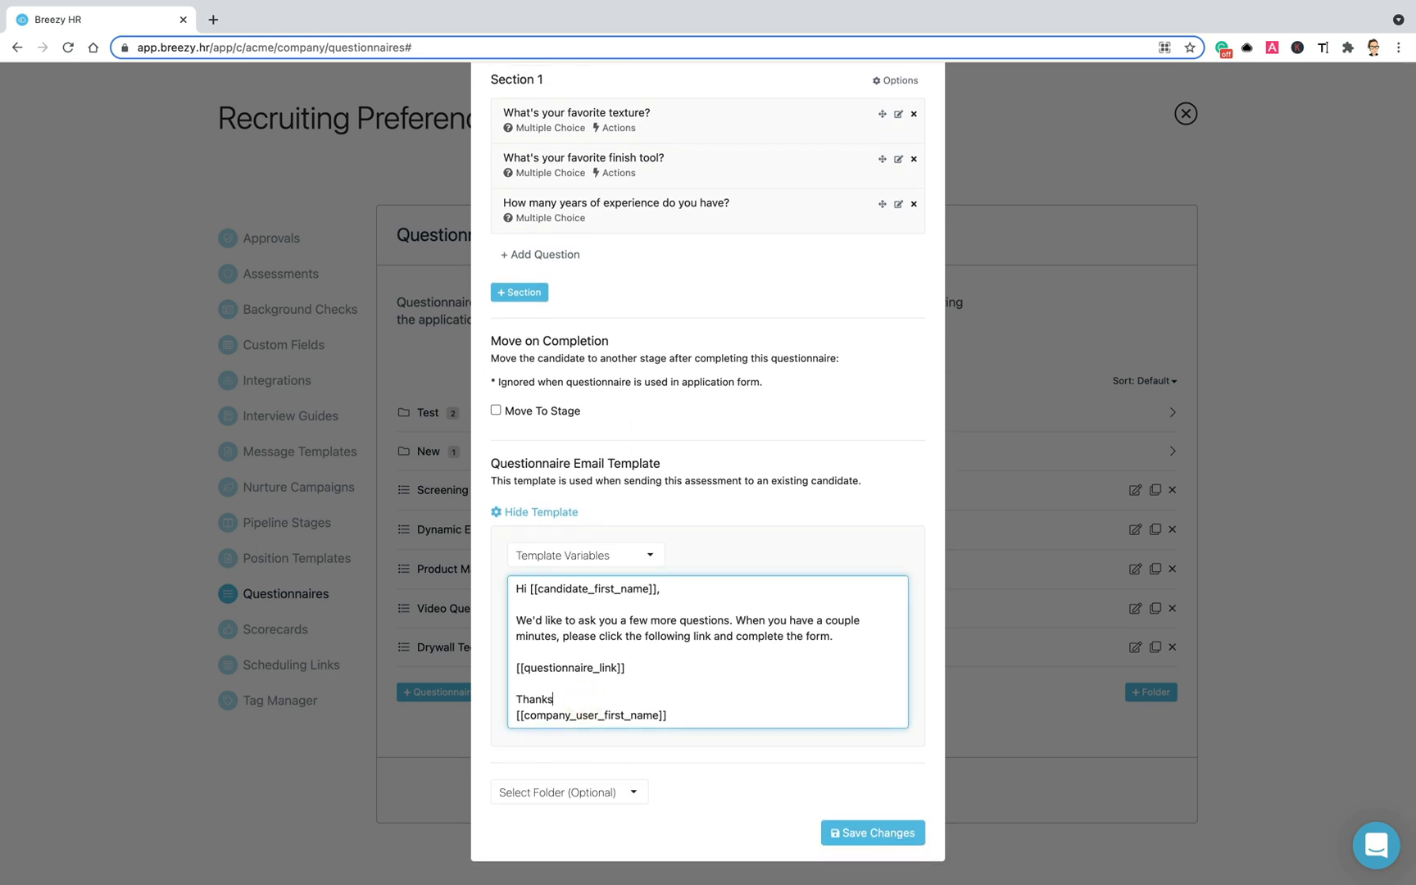
{"action": "type", "text": ", we're looking forward to your reply!"}
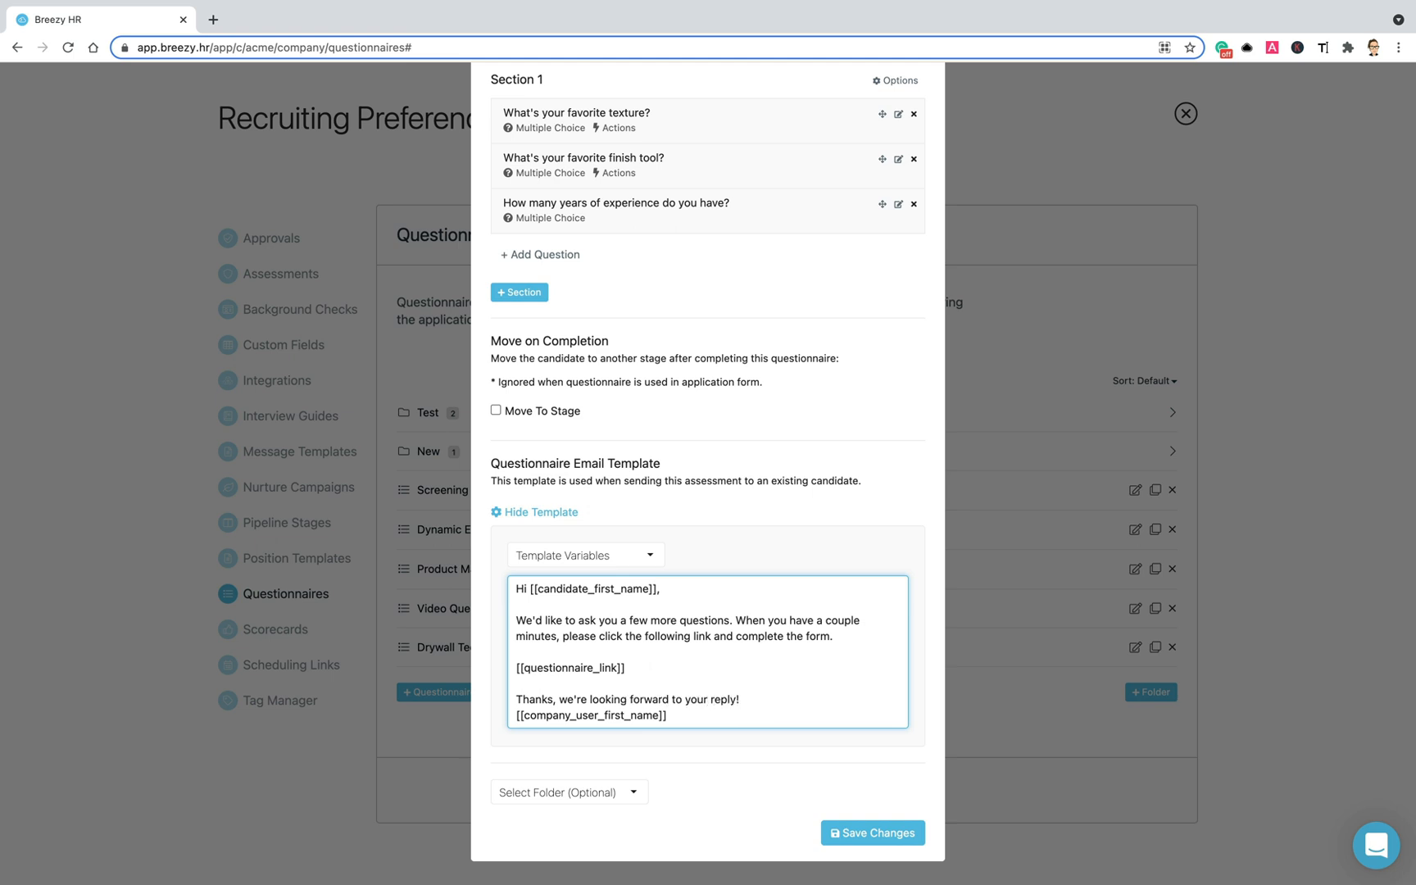
{"action": "left_click", "coordinate": [851, 834]}
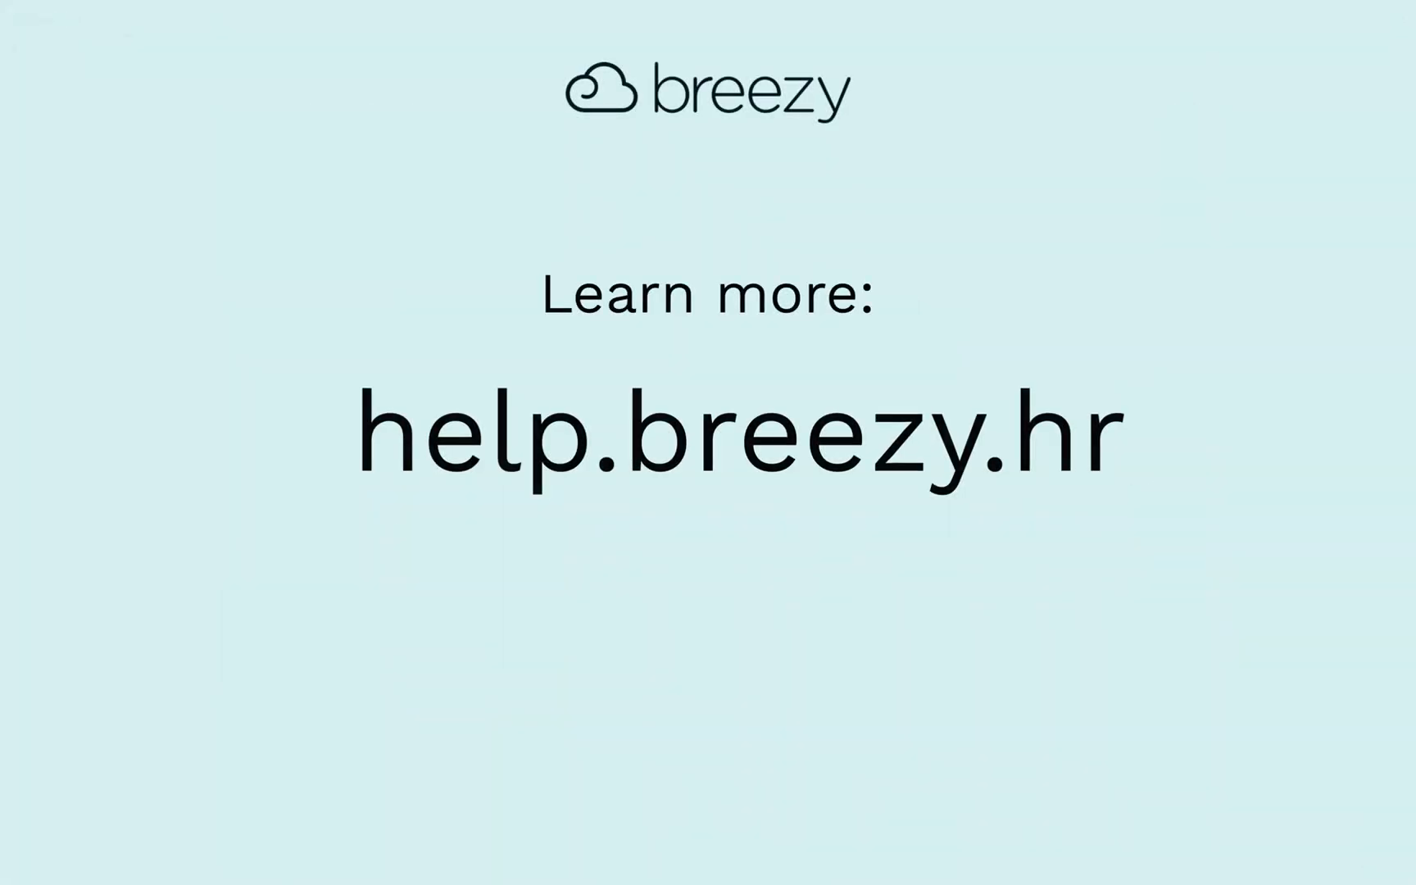